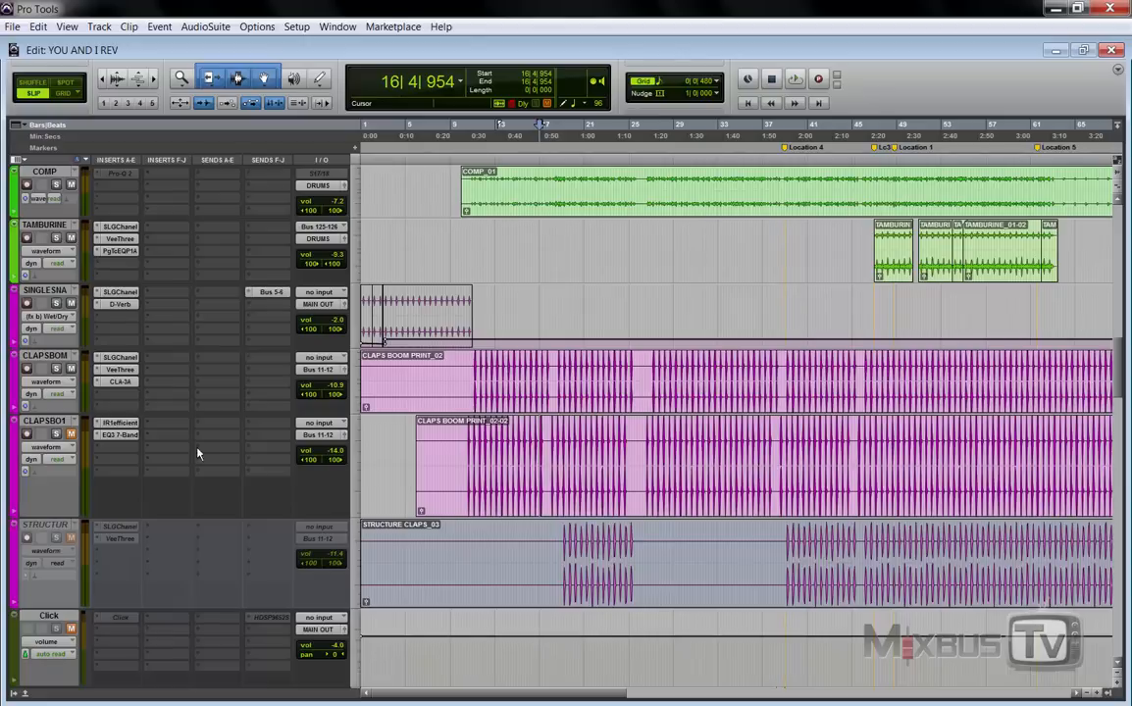
Step: Compare the IR-1 impulse response on the duplicate claps track with Reverse off and on, and close the plug-in
left_click(118, 423)
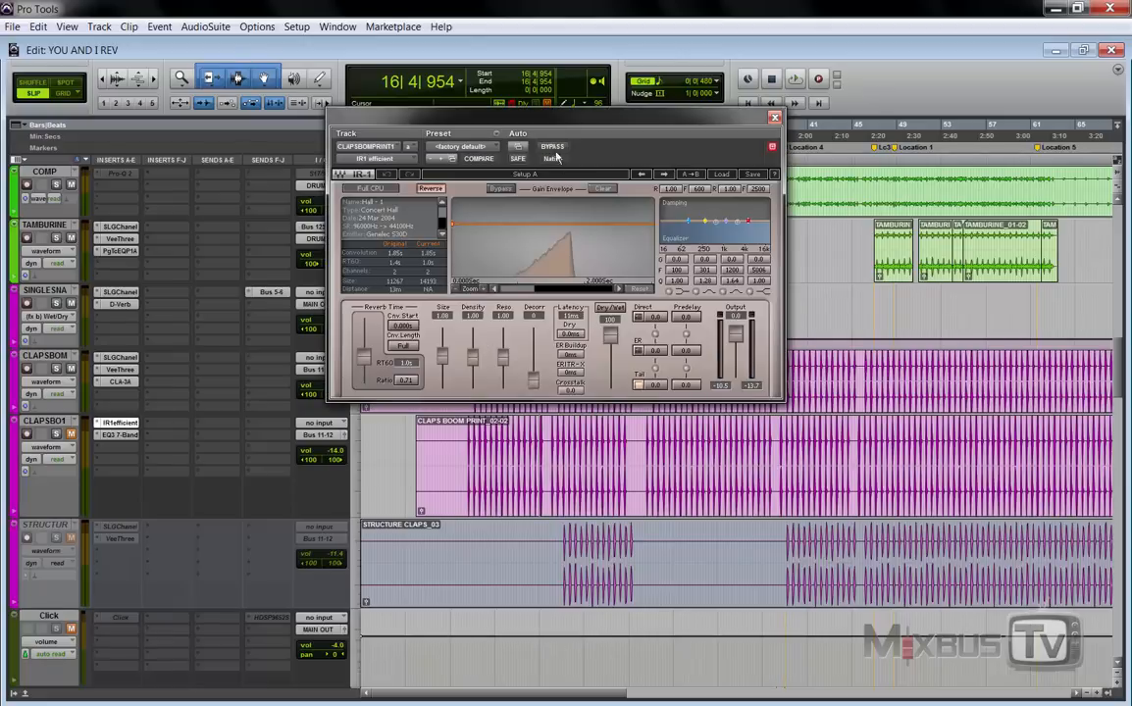
left_click_drag(559, 126, 639, 192)
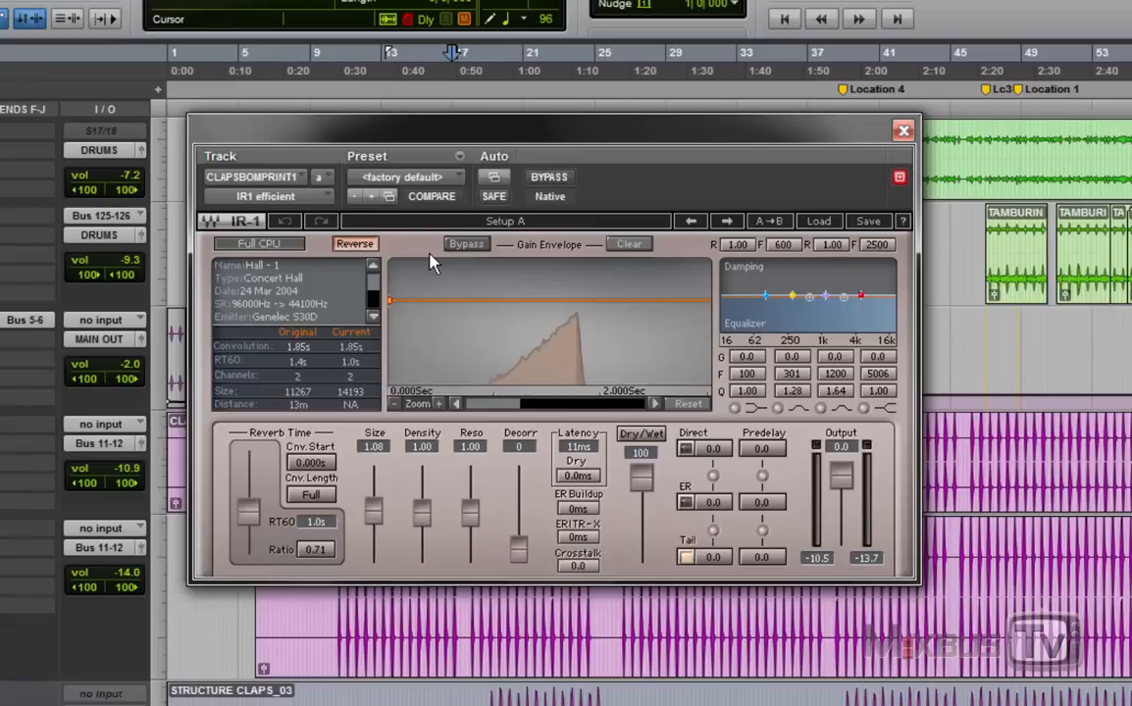
left_click(369, 251)
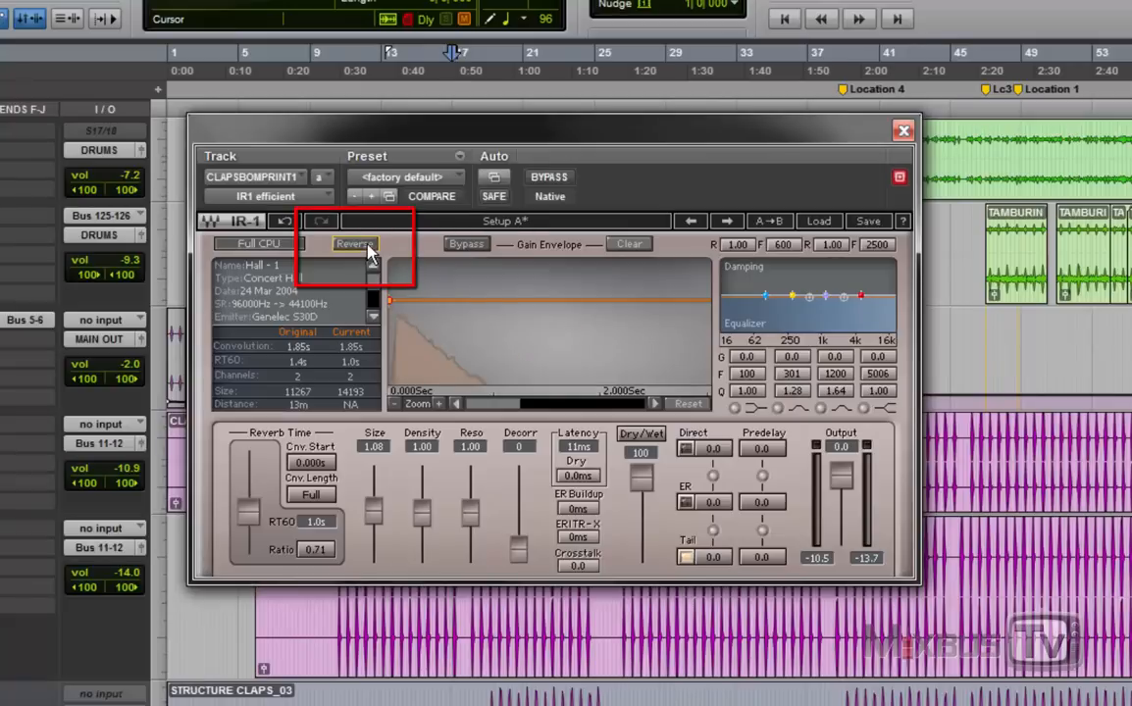
left_click(370, 251)
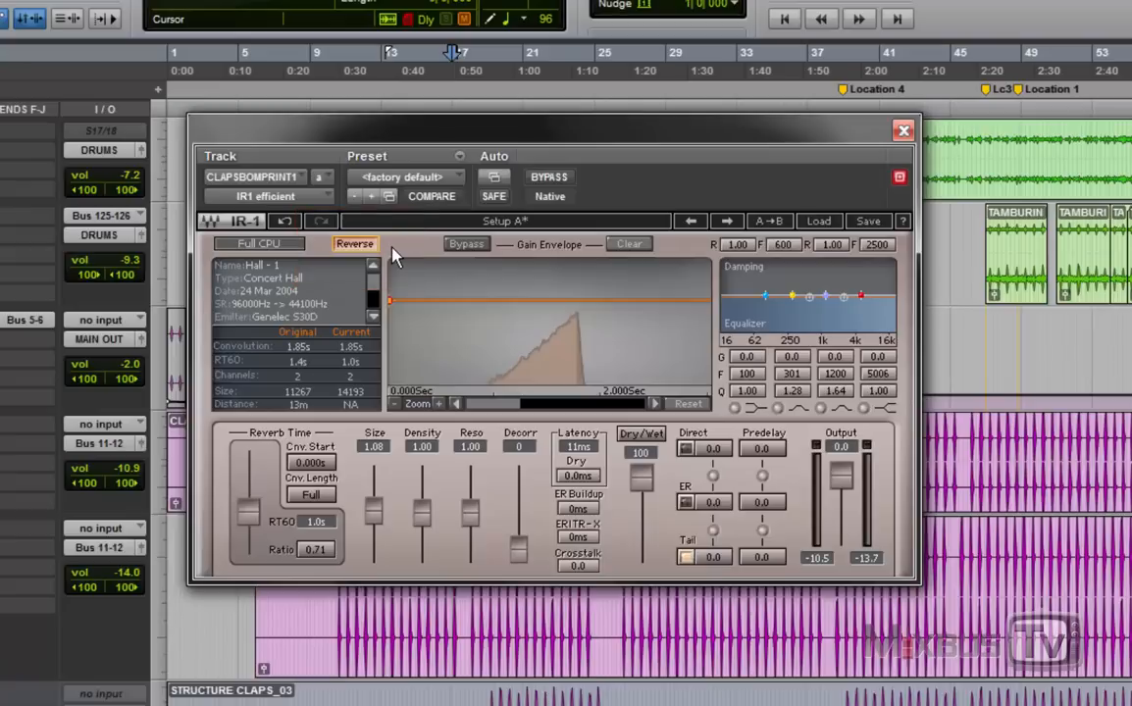
left_click(902, 133)
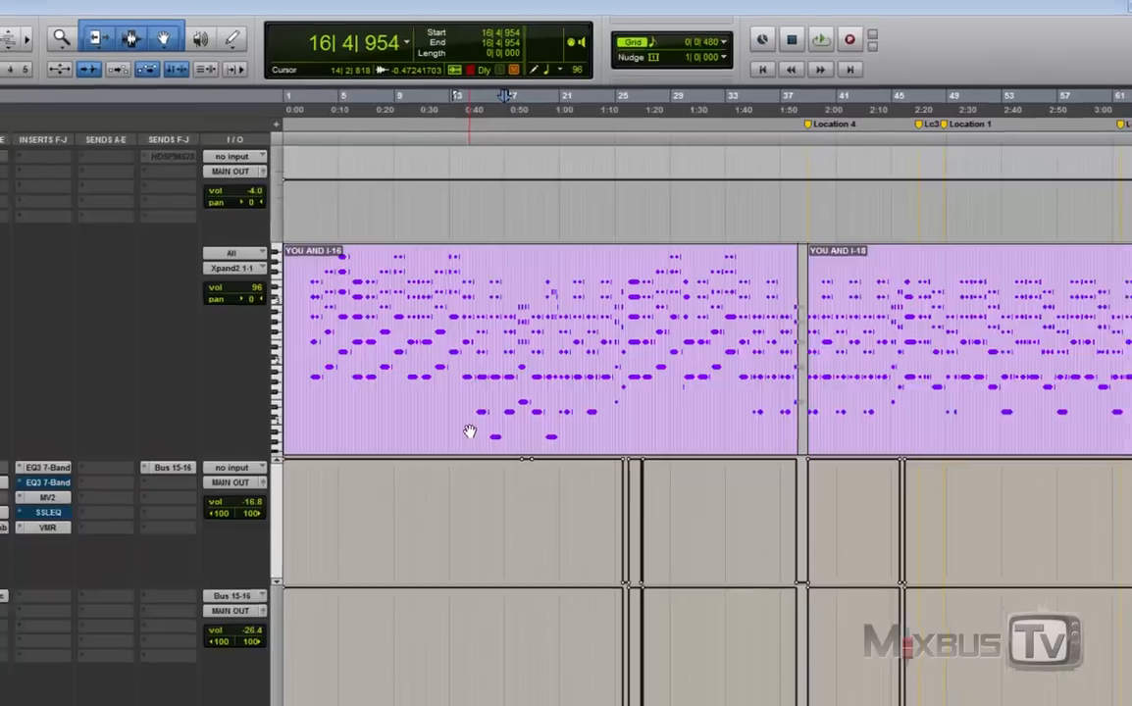
Step: Mark the passage from about bar 12 to bar 25 on the duplicate claps clip, and clear the selection
scroll(470, 432, "down", 10)
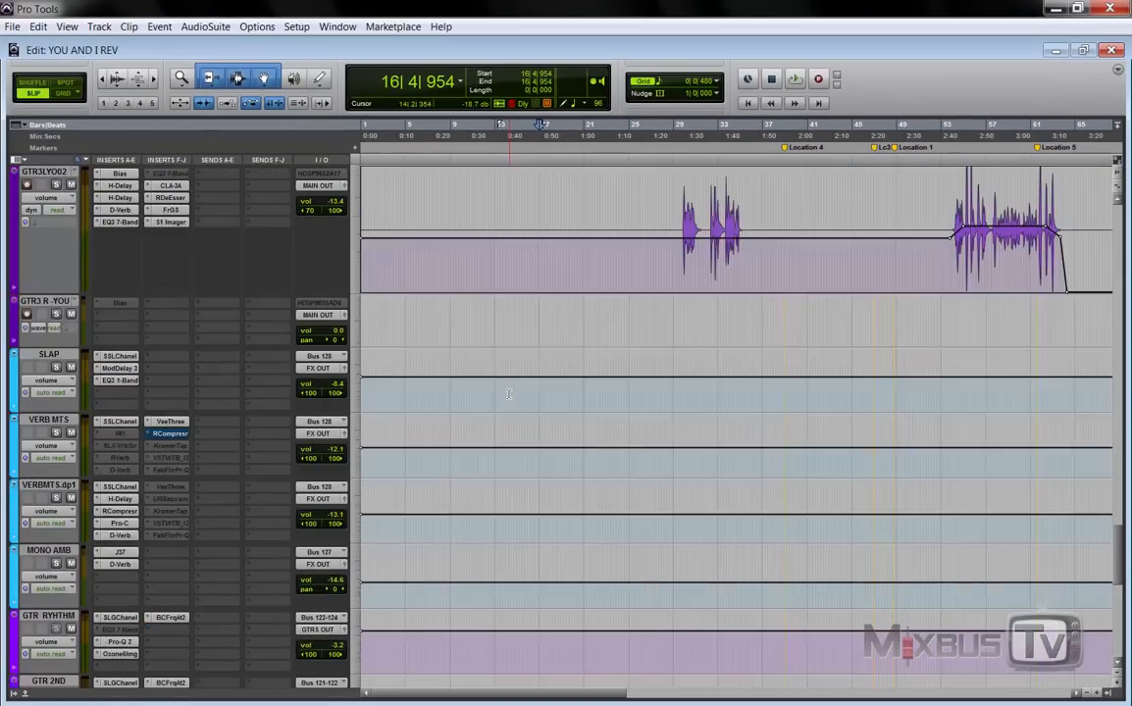
scroll(509, 394, "up", 10)
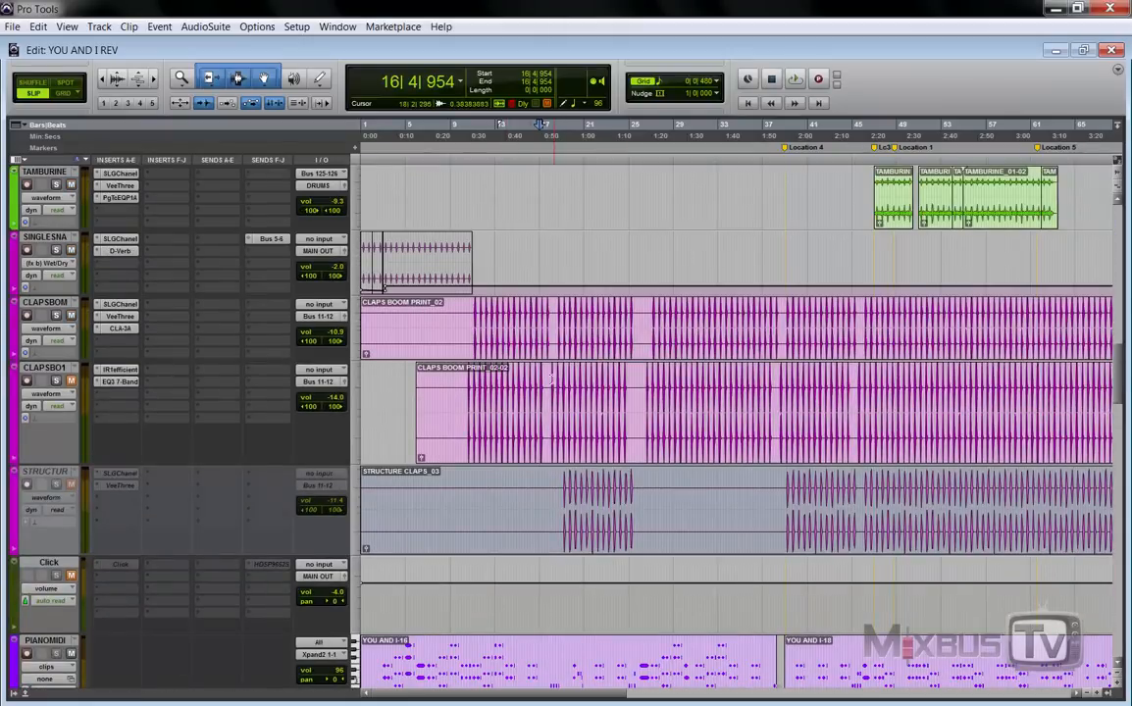
left_click_drag(487, 353, 611, 379)
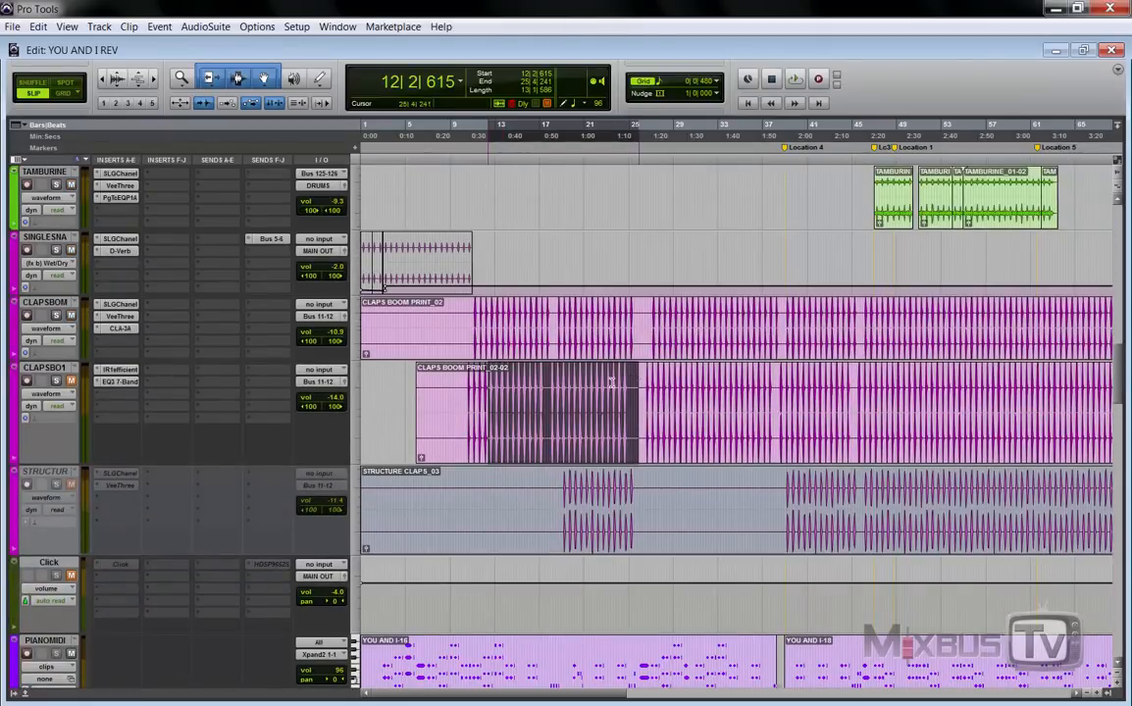
left_click(533, 377)
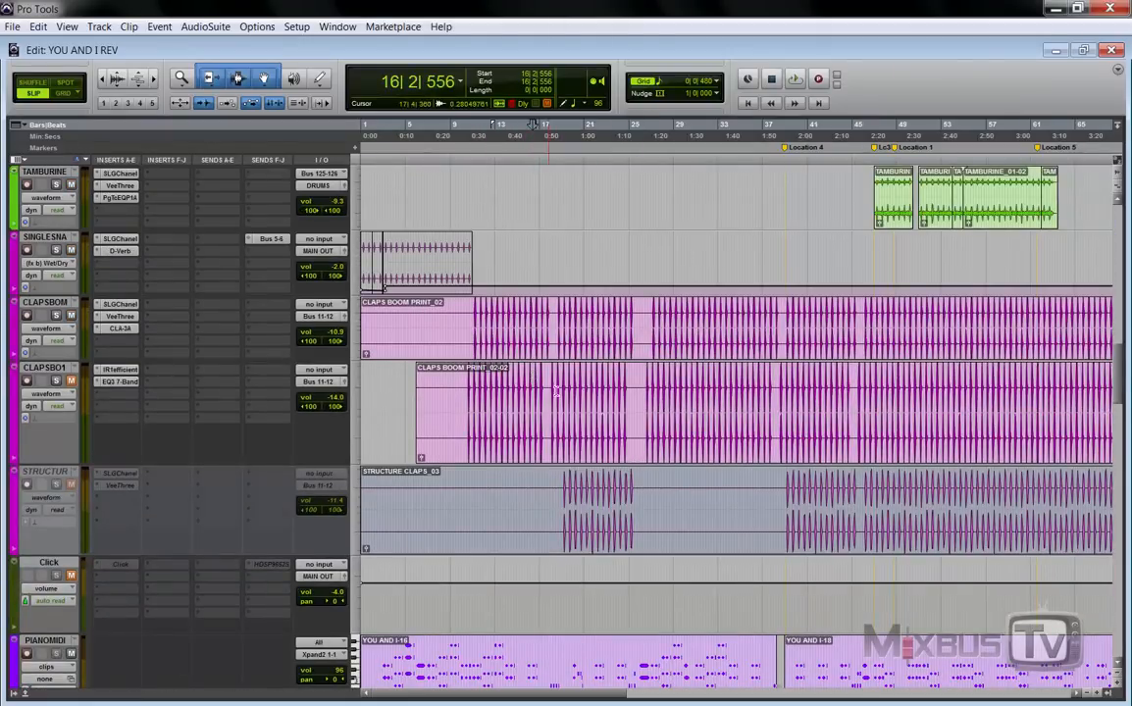
Step: Play the mix from 17|1|168 with the duplicate claps track muted, and stop playback
key("ctrl+]")
key("ctrl+]")
key("space")
key("space")
left_click(765, 386)
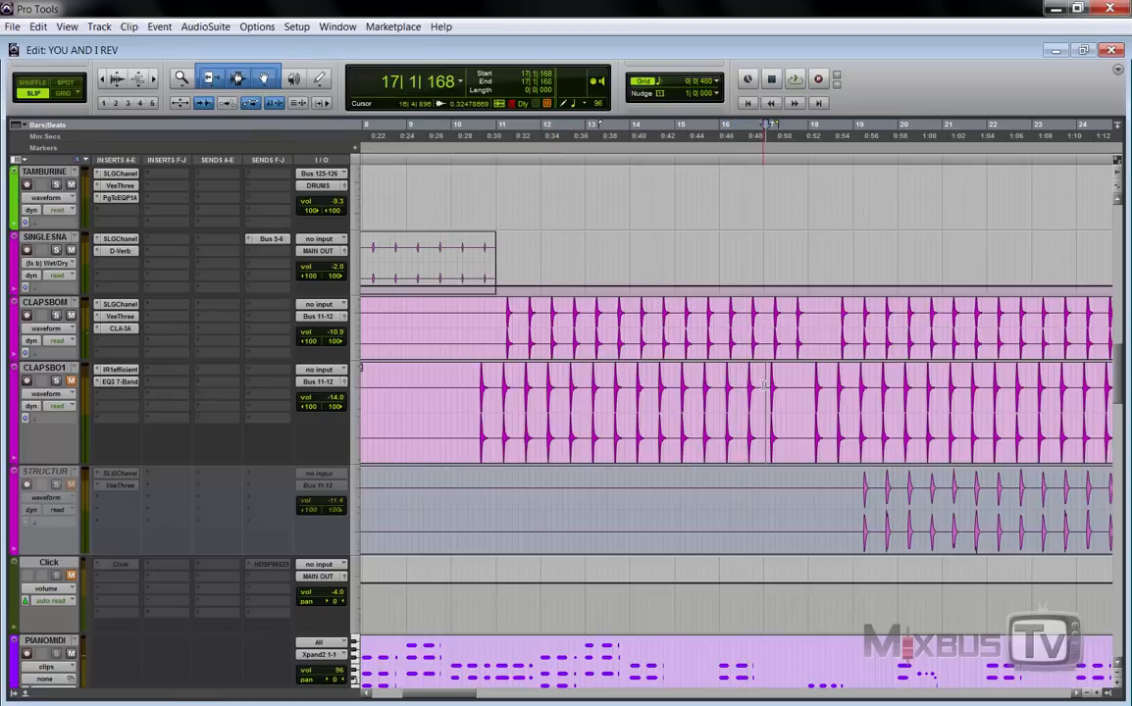
key("space")
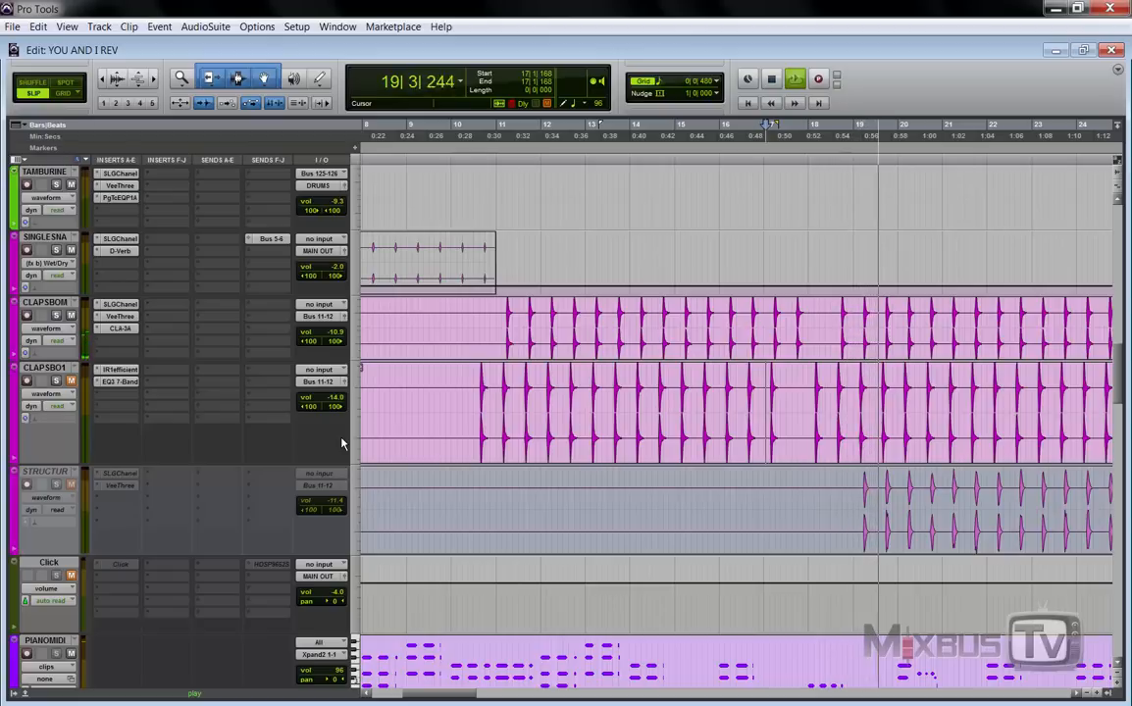
key("ctrl+bracketleft")
key("ctrl+bracketleft")
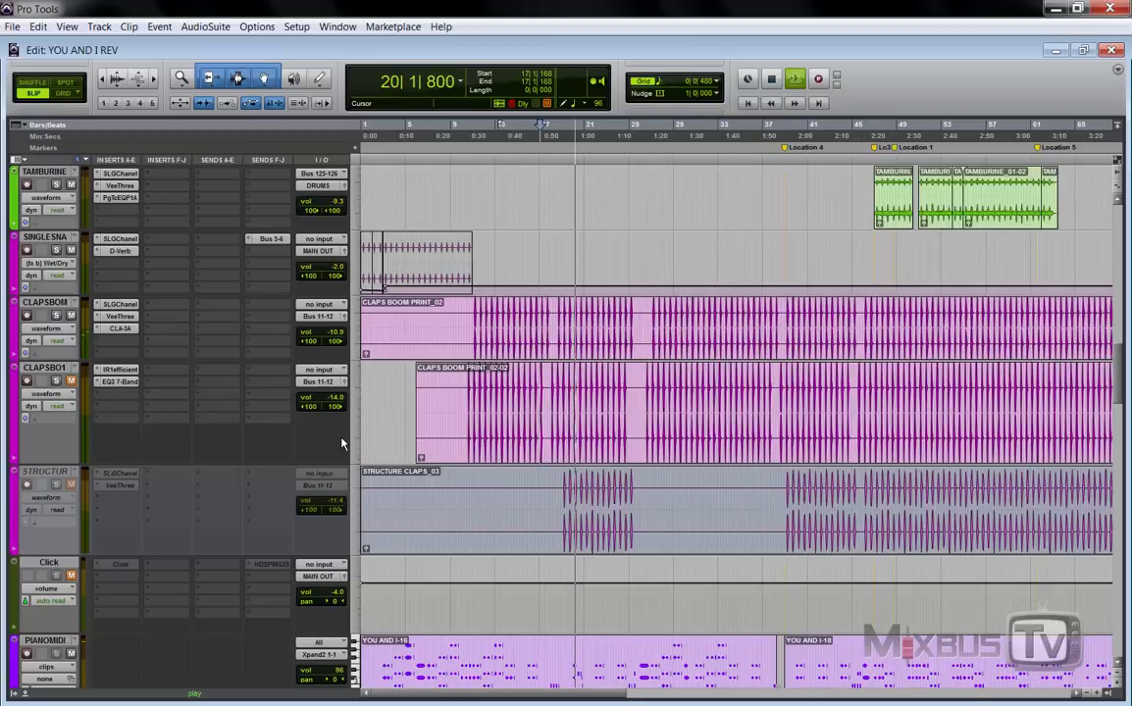
key("ctrl+bracketright")
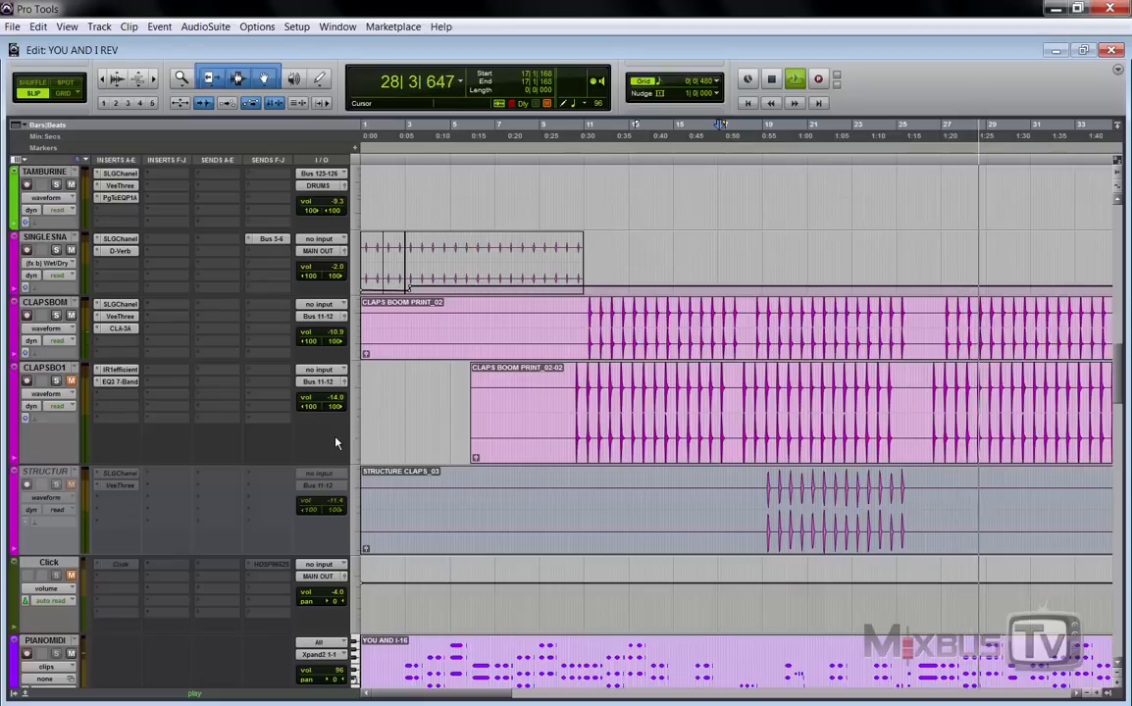
key("space")
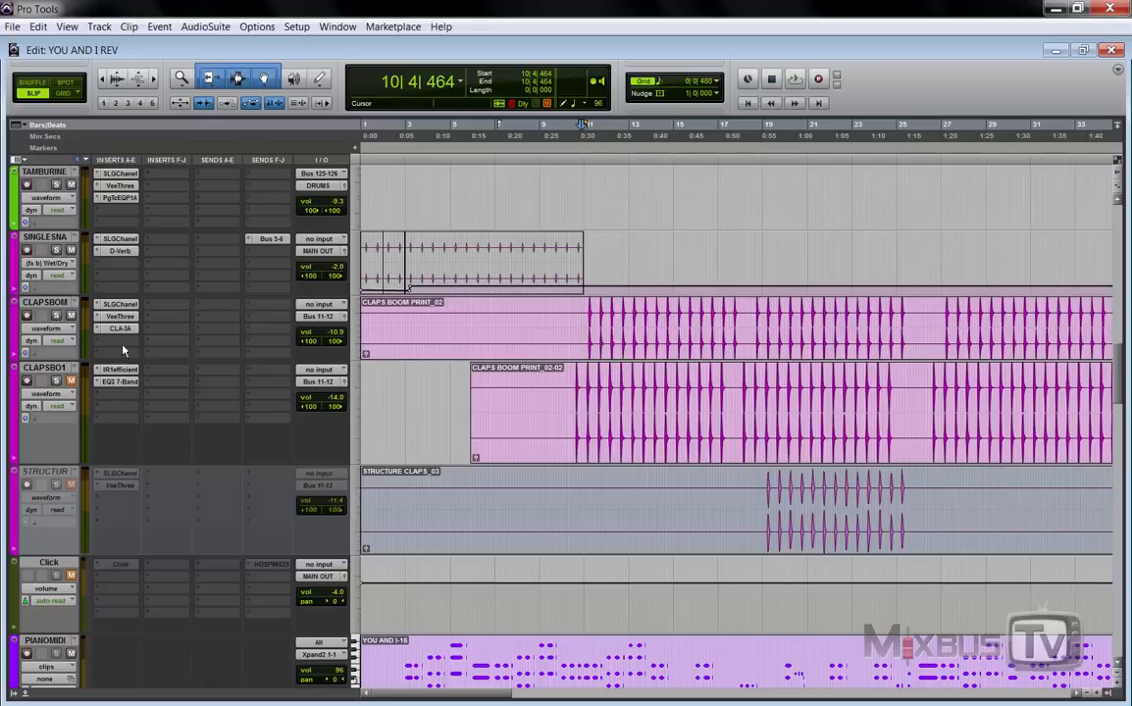
Step: Solo the original claps track and audition it from 10|4|464
left_click(55, 315)
key("space")
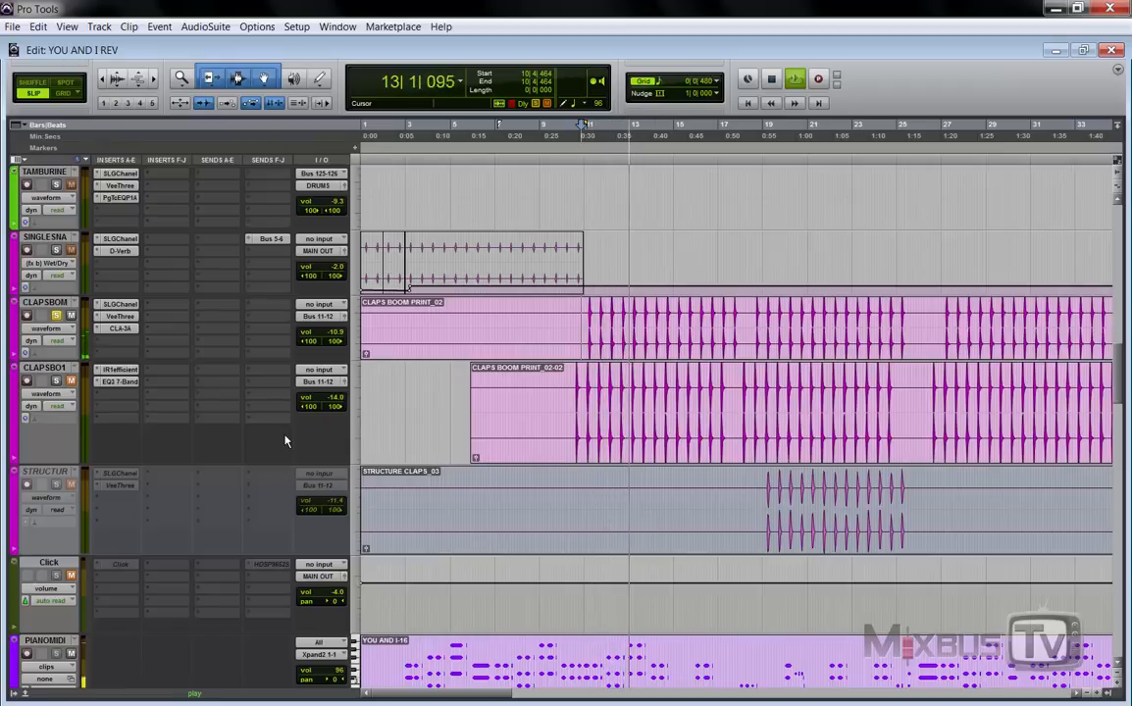
key("space")
Step: Select the original CLAPS BOOM PRINT_02 clip, followed by the duplicate clip on the track below
left_click(654, 316)
double_click(654, 316)
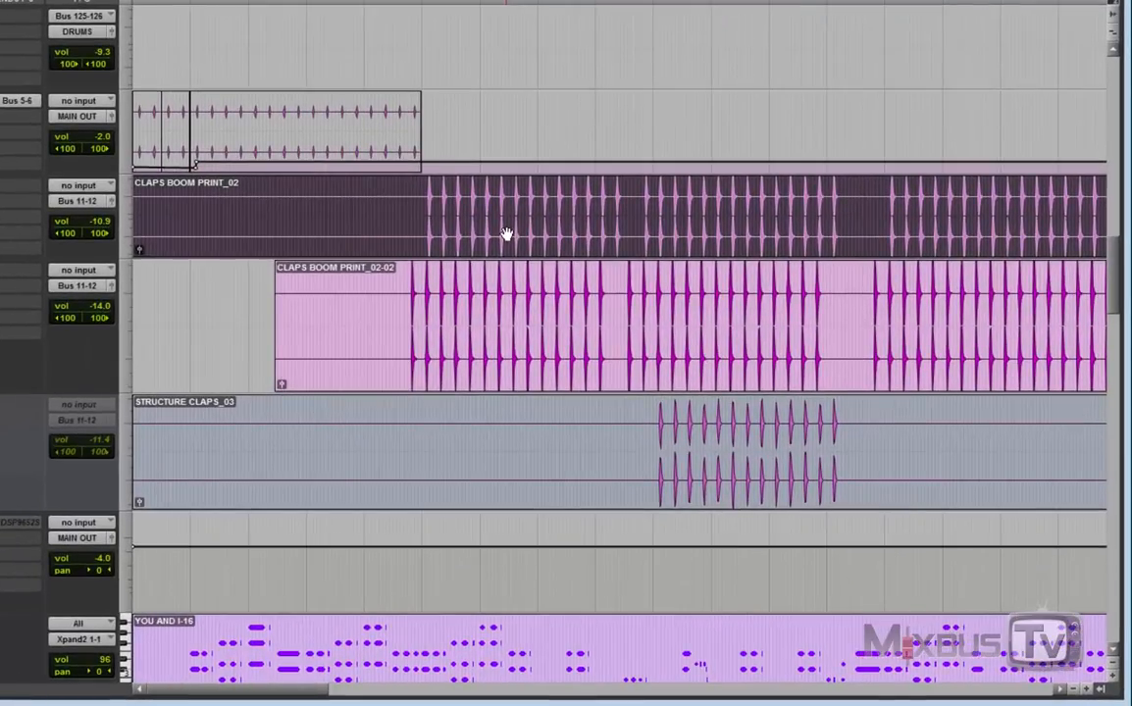
left_click(500, 344)
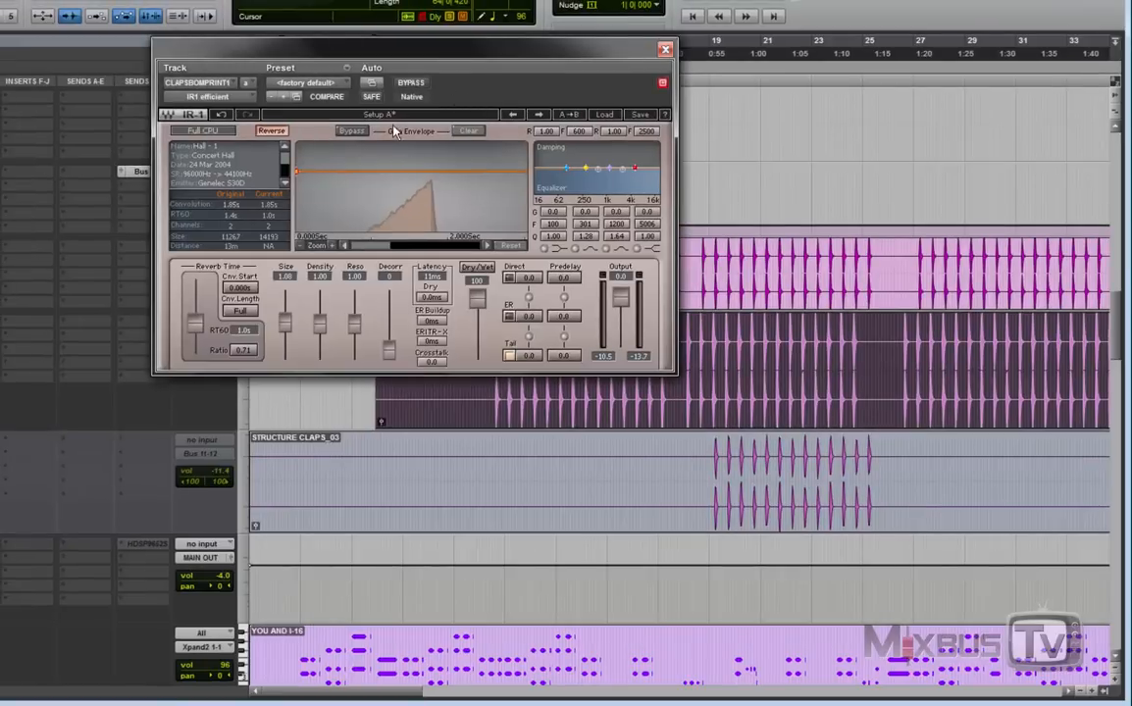
Step: Browse the loadable presets in the duplicate track's IR-1, and compare its impulse shape with Reverse off and on
left_click(606, 116)
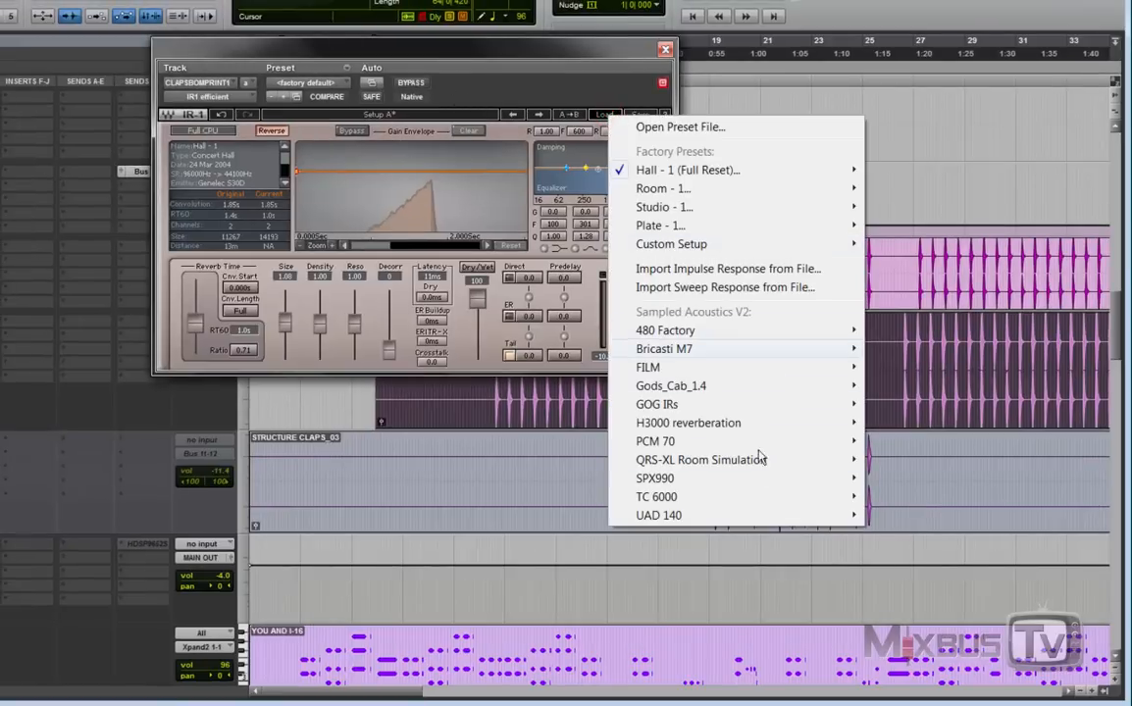
left_click(580, 101)
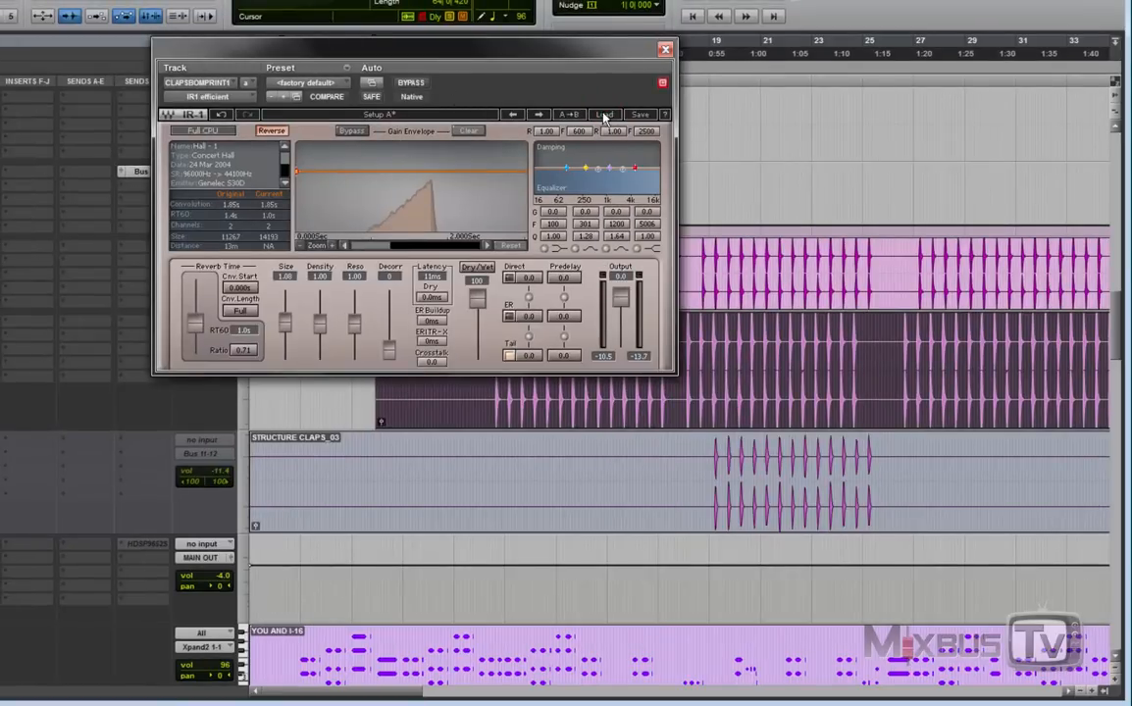
left_click(277, 133)
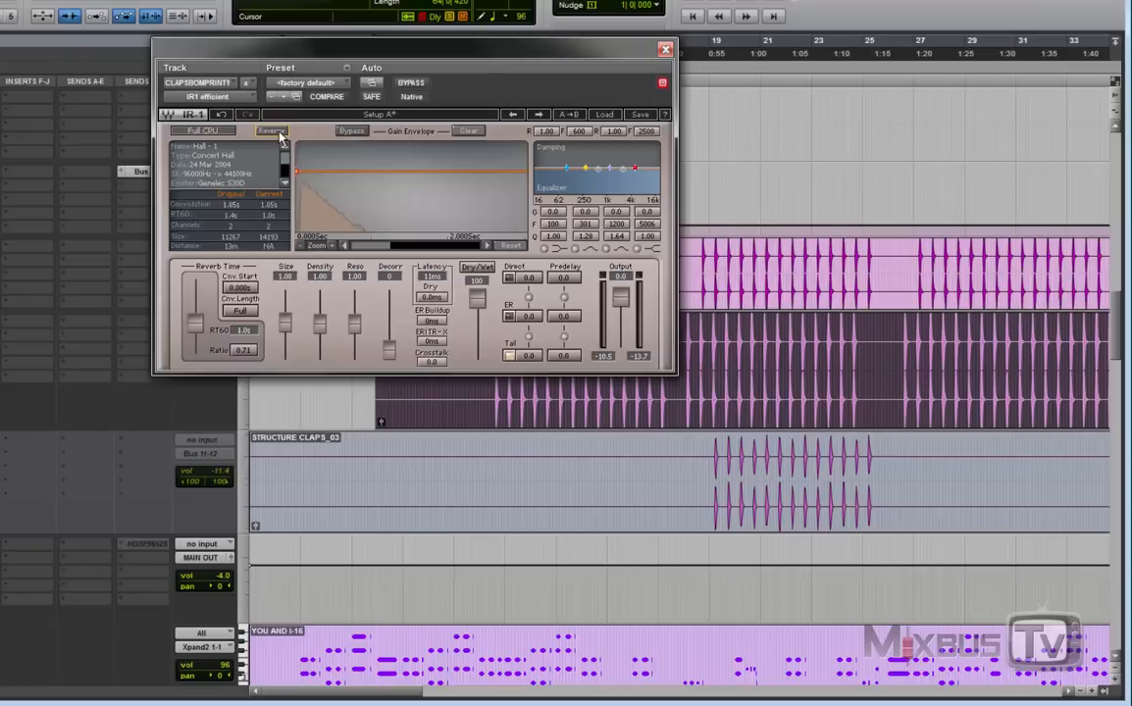
left_click(279, 134)
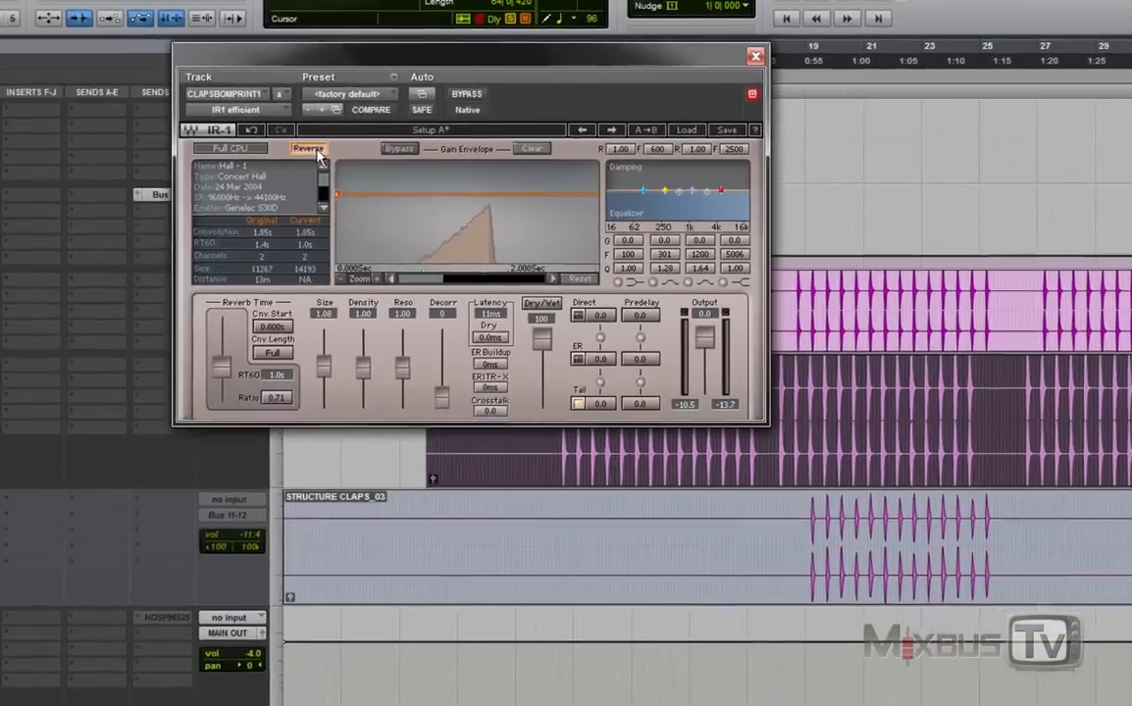
left_click(316, 153)
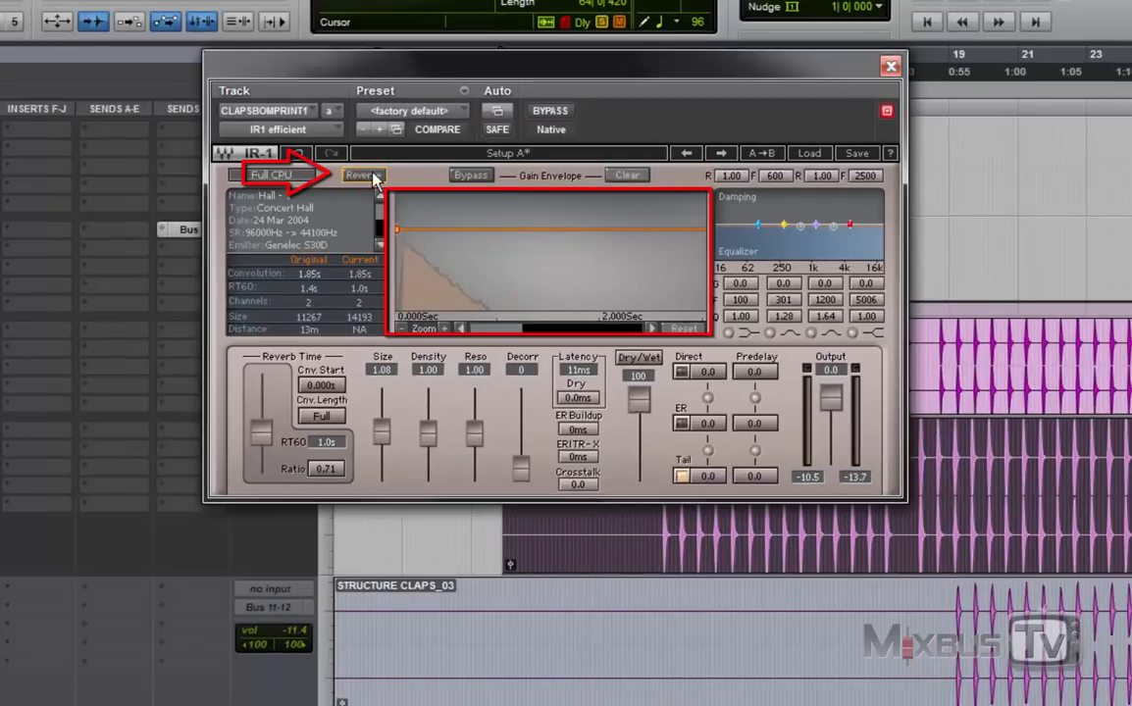
left_click(371, 176)
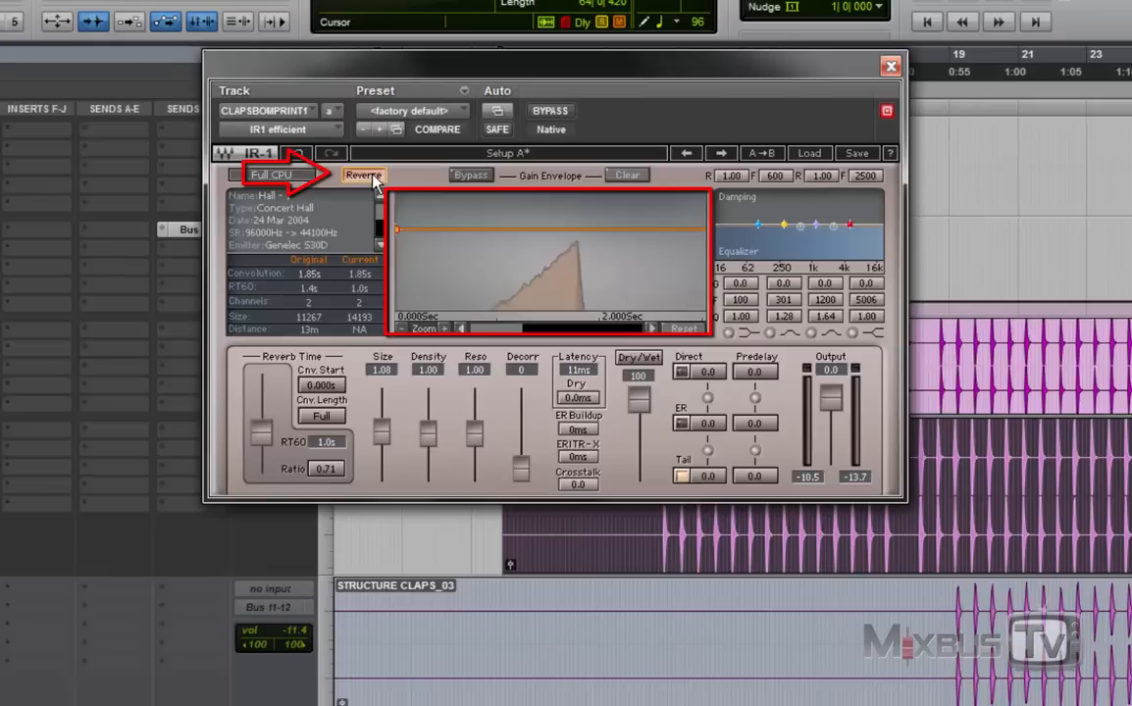
Step: Audition the soloed duplicate claps from 10|2|297 with IR-1's Reverse off, and switch Reverse back on
left_click(373, 179)
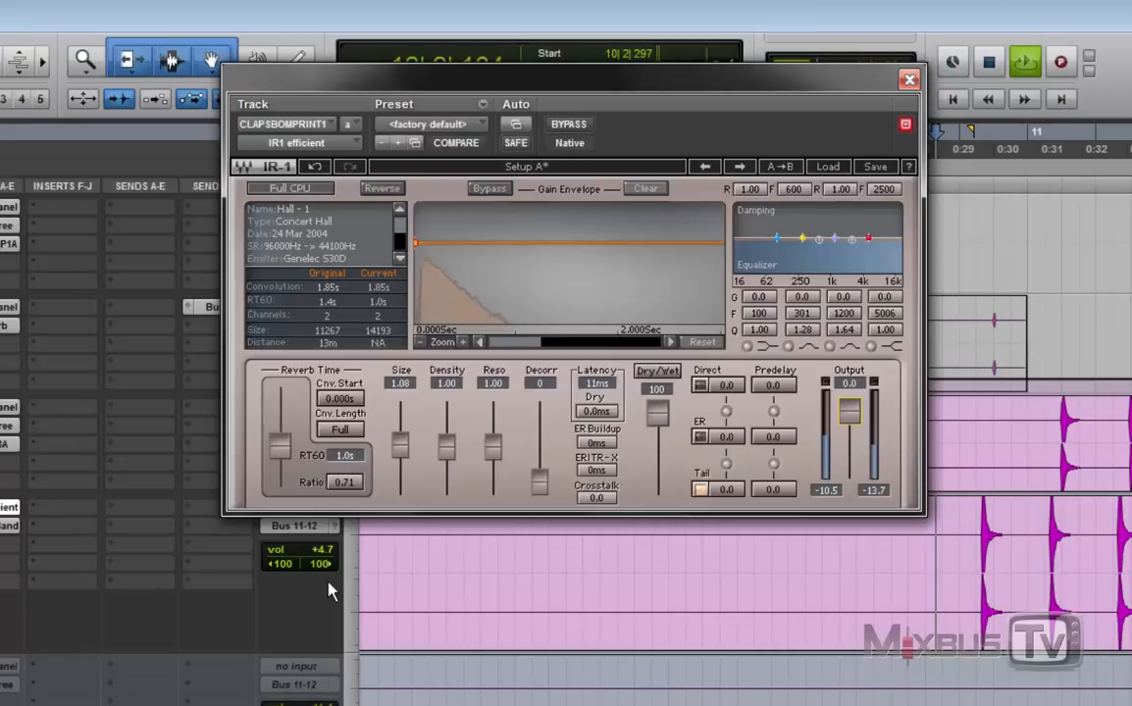
left_click(392, 190)
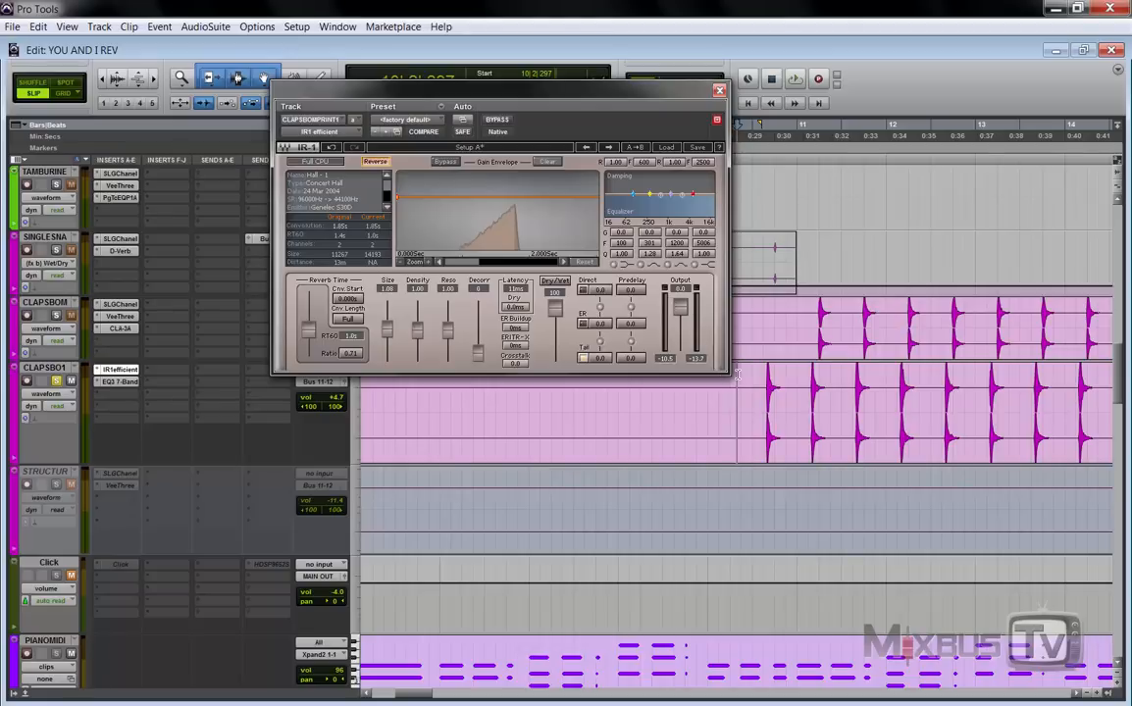
Step: Mark the opening clap hits on the original track and the corresponding hits on the duplicate track to compare their timing
left_click(814, 306)
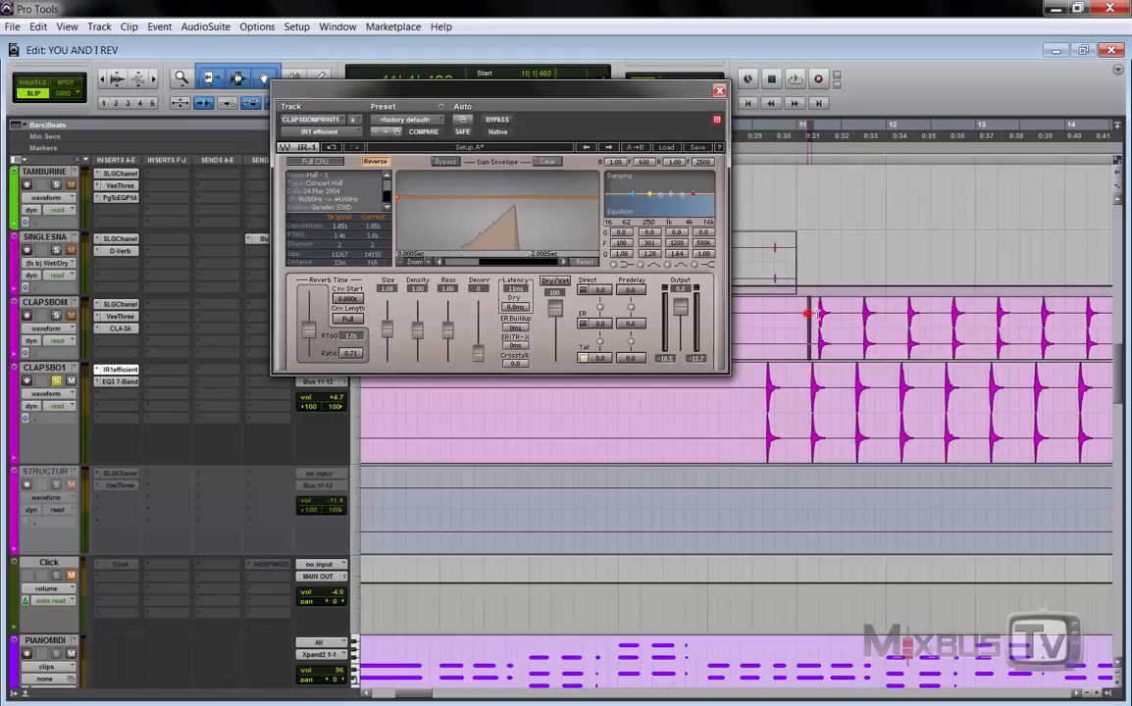
left_click_drag(812, 314, 990, 318)
left_click_drag(753, 387, 1003, 376)
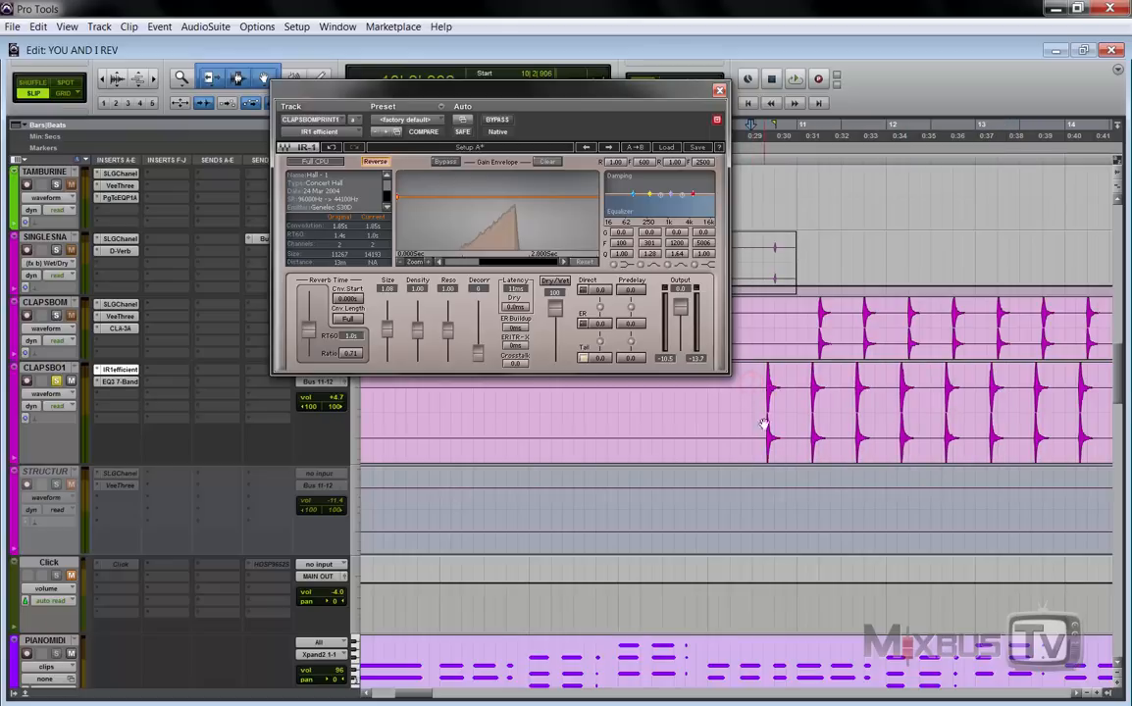
Step: Select both claps clips, solo the original track alongside the duplicate, and play them together from 10|2|790
left_click(748, 446)
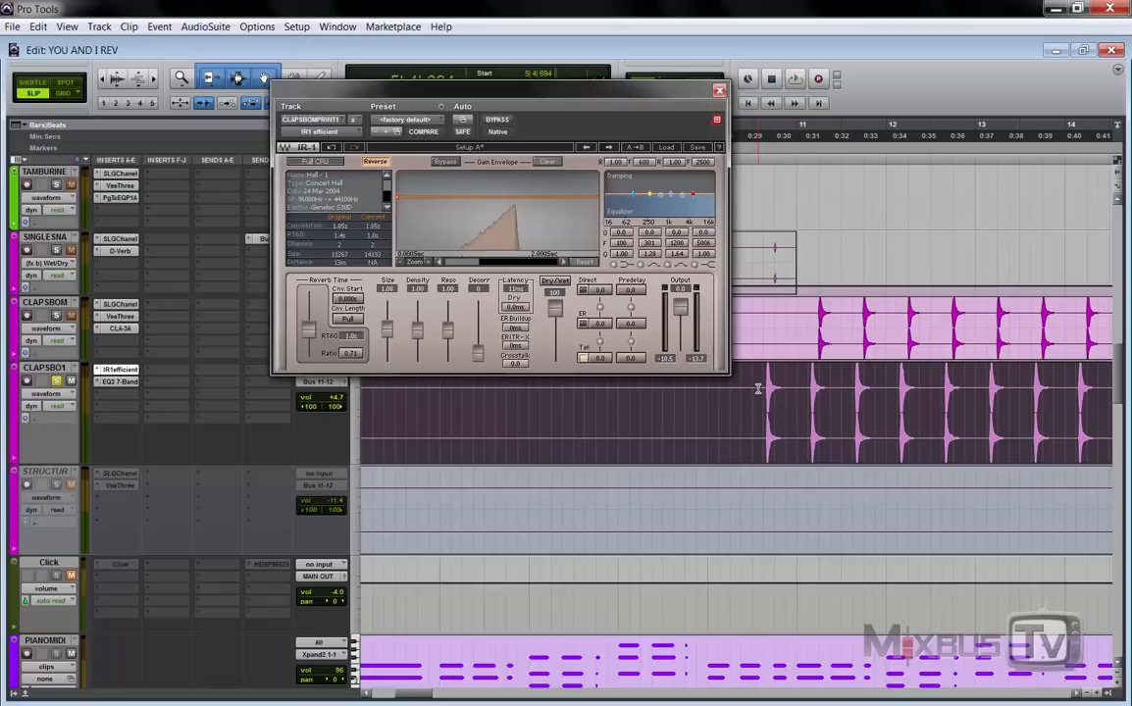
left_click(751, 313)
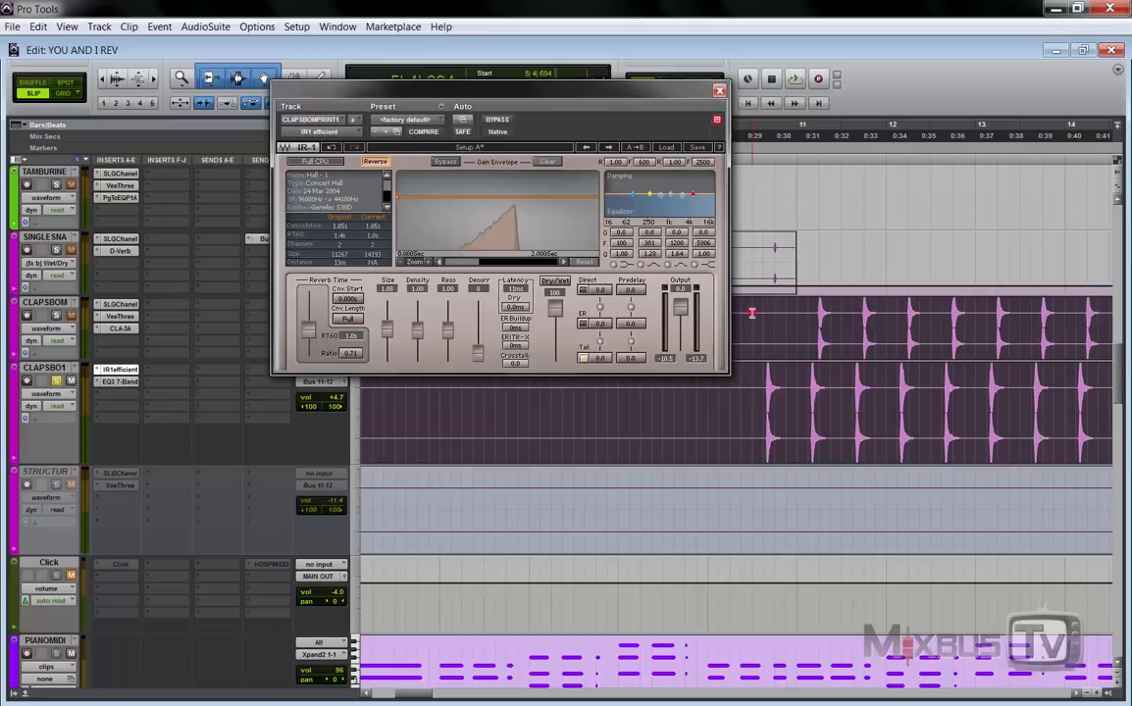
left_click(56, 317)
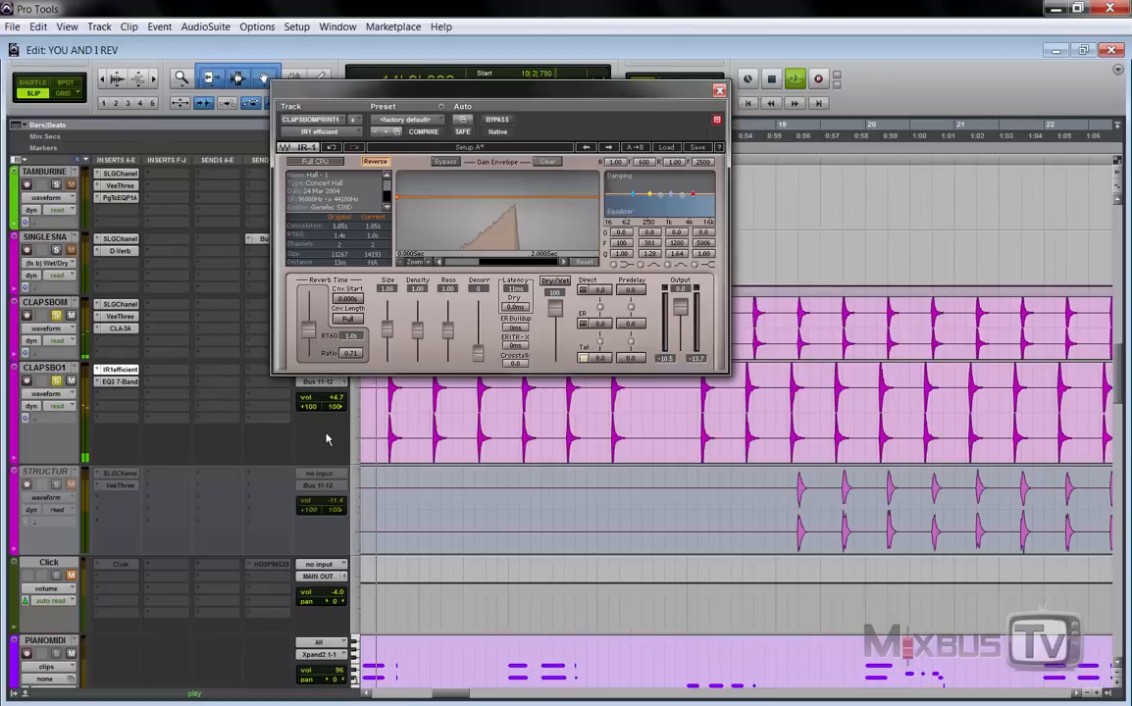
Step: Review the EQ3 7-Band and IR-1 inserts on the duplicate claps track, closing each plug-in after viewing
left_click(118, 382)
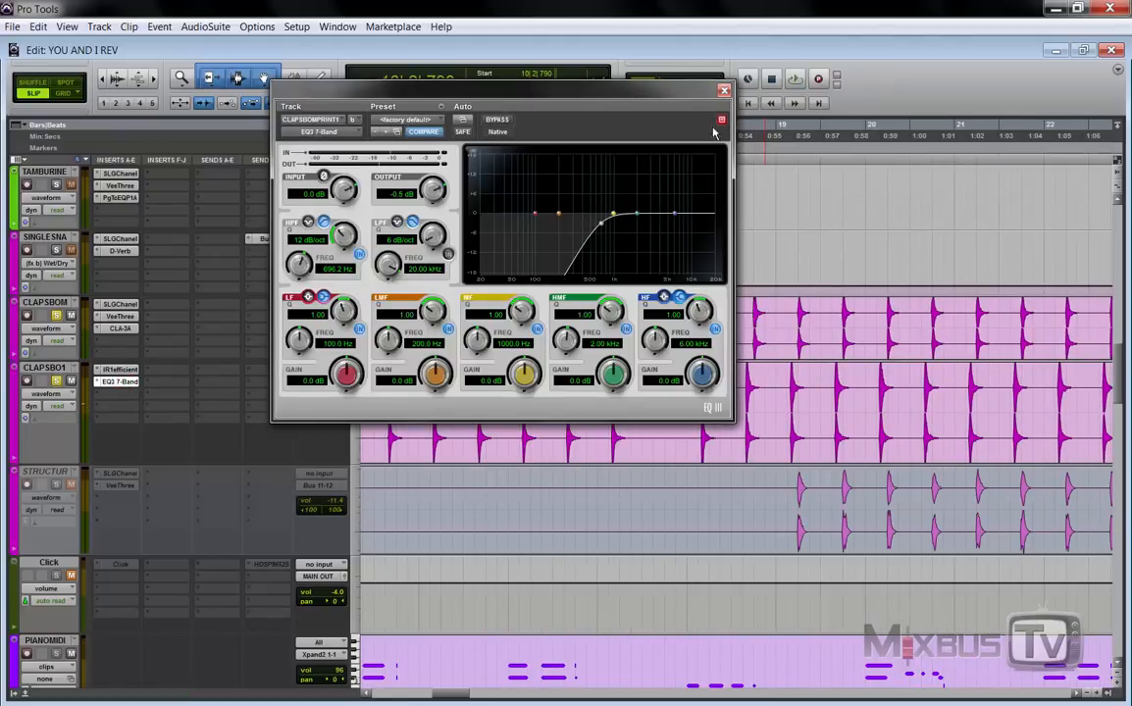
left_click(724, 91)
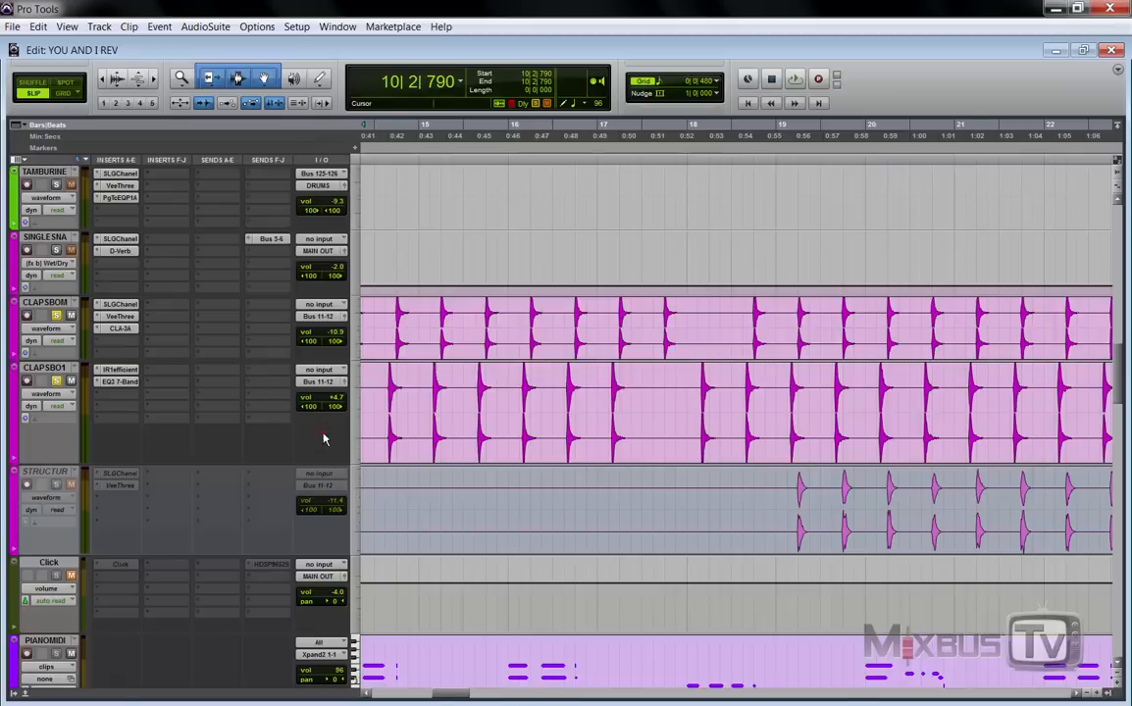
left_click(123, 370)
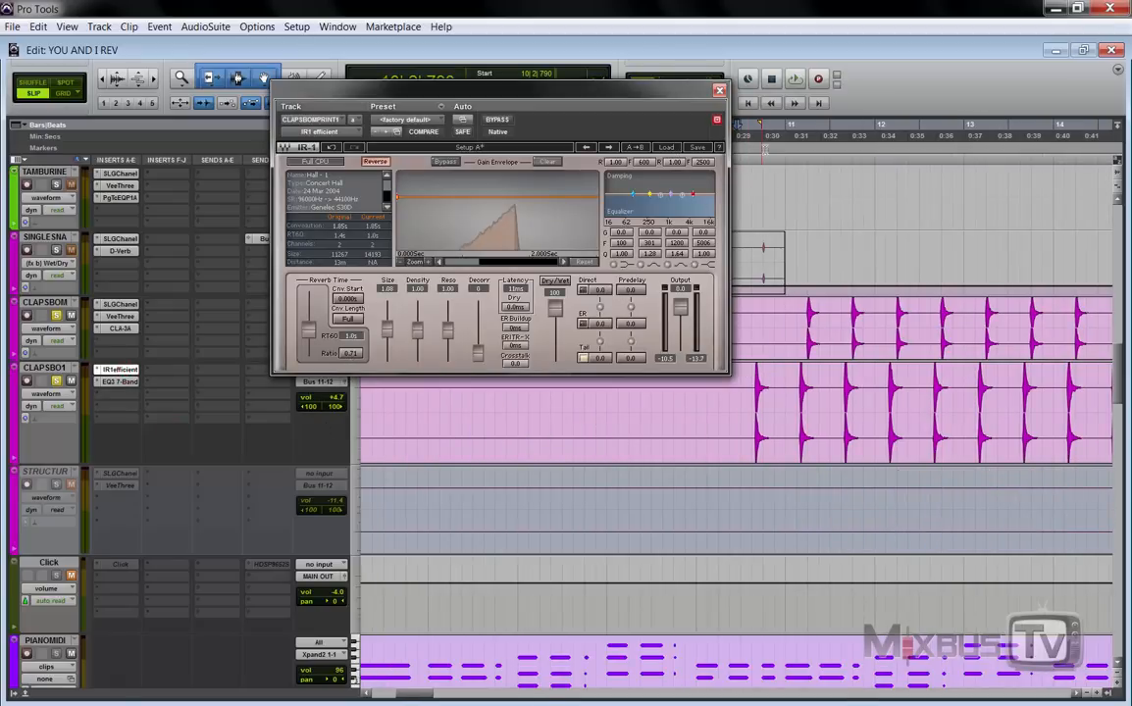
left_click(720, 91)
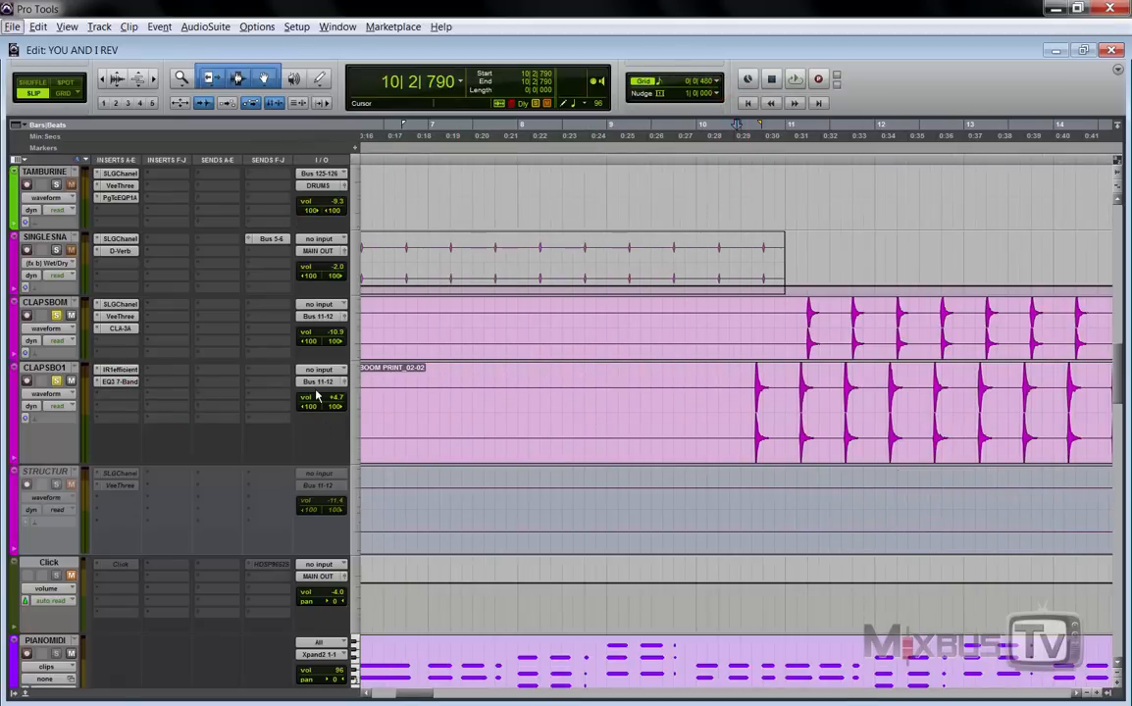
Step: Set the duplicate claps track's volume to -14.0 and clear the solos on both claps tracks
left_click(329, 434)
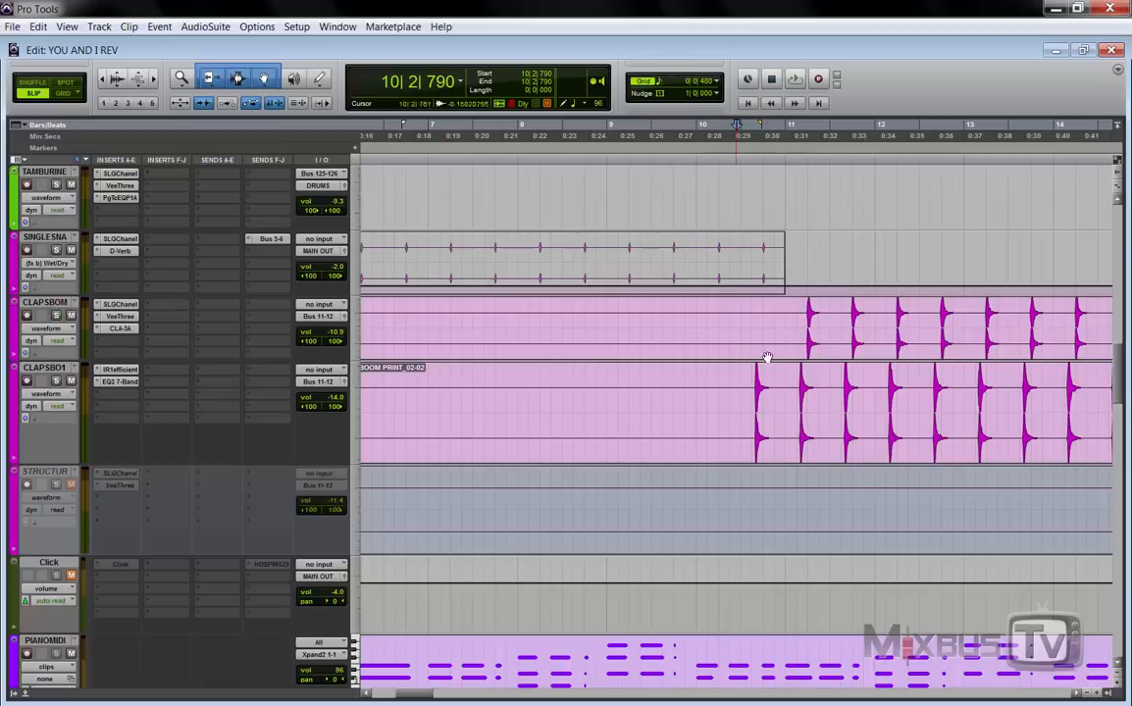
Step: Play the full mix from 10|2|790 to hear the reversed claps in context, and stop playback
key("space")
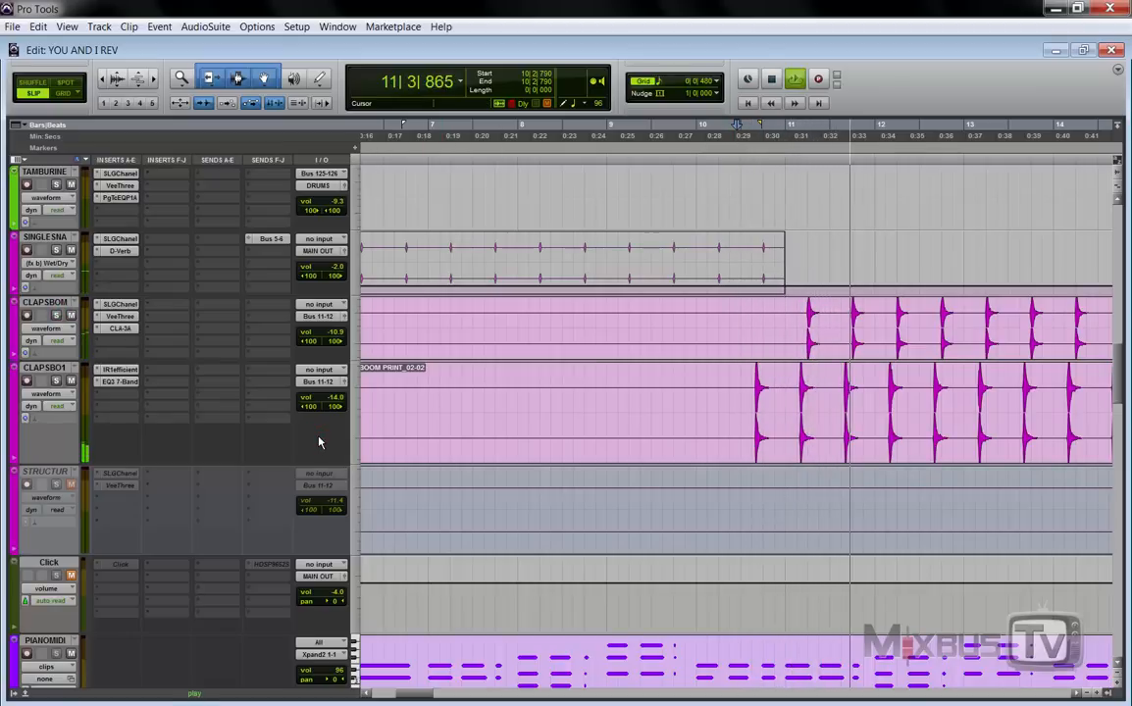
key("ctrl+bracketleft")
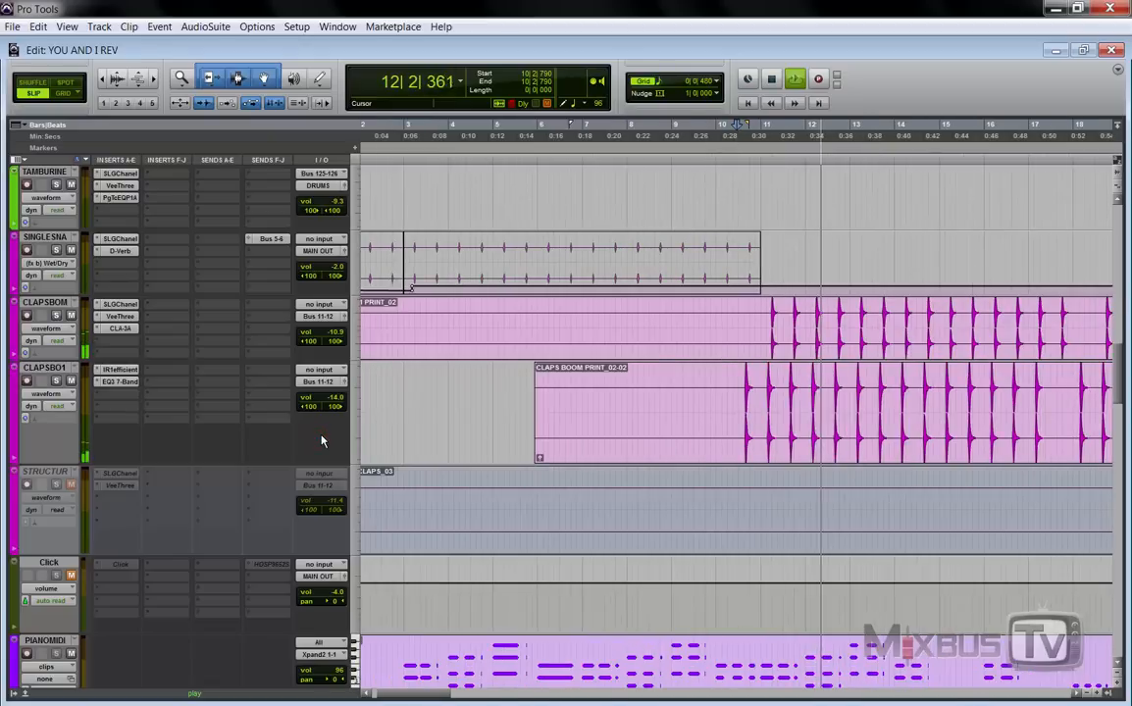
key("ctrl+bracketleft")
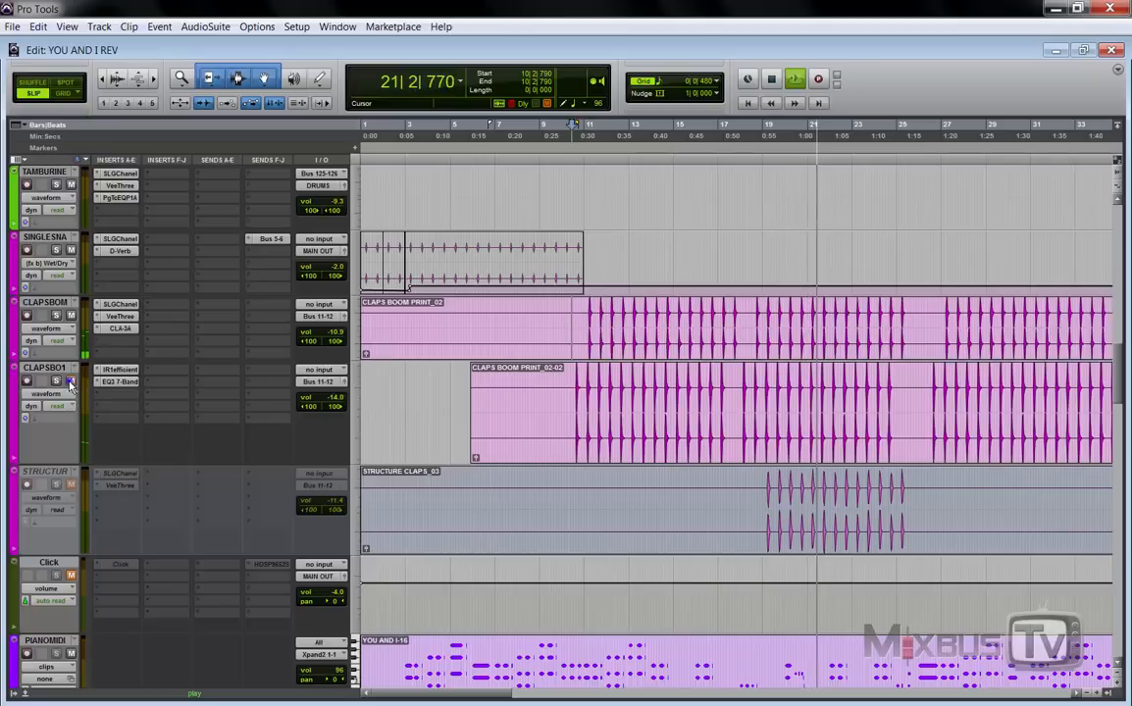
key("space")
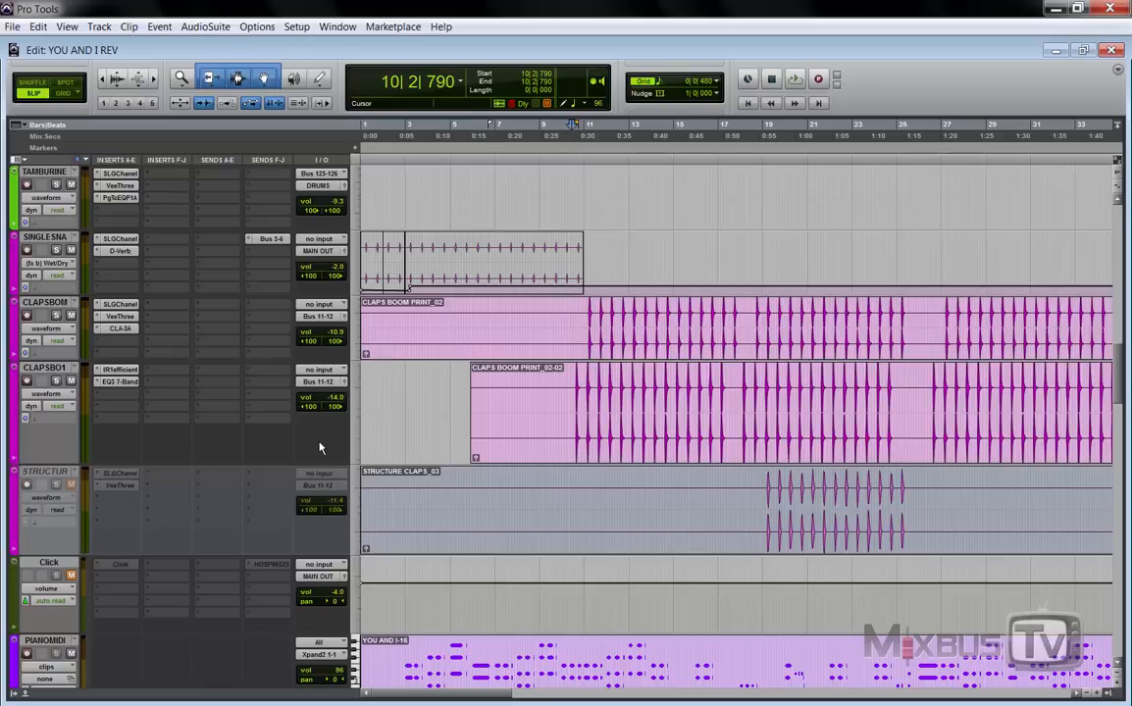
scroll(316, 448, "up", 8)
scroll(324, 452, "up", 5)
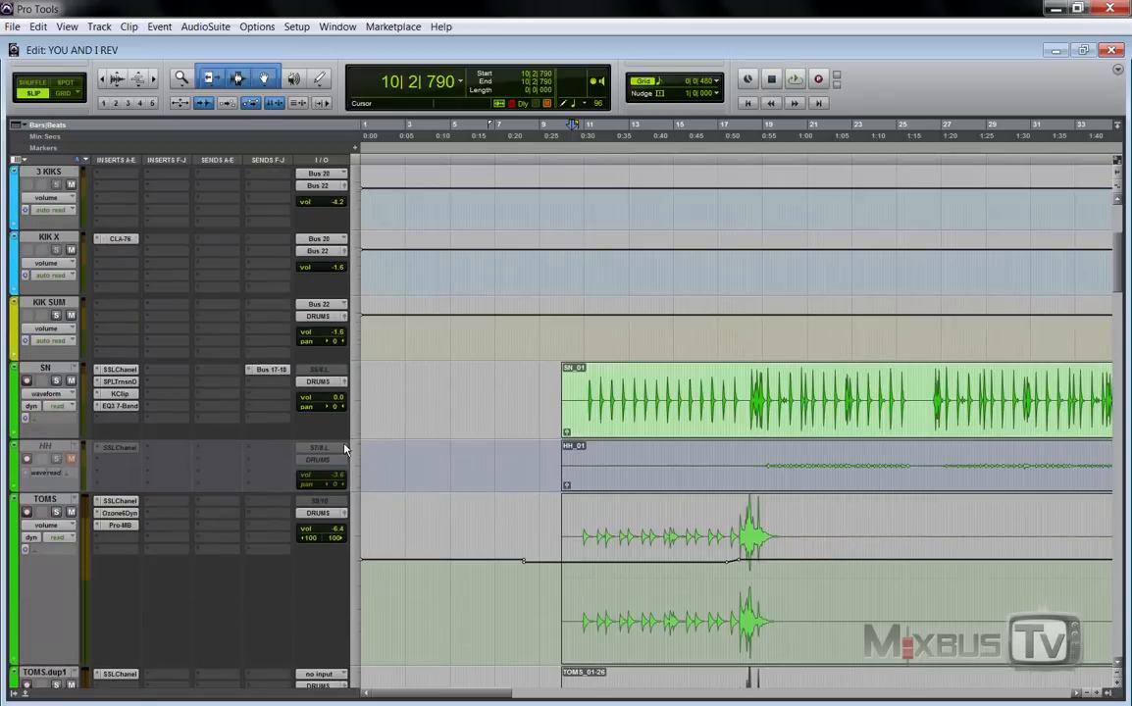
key("r")
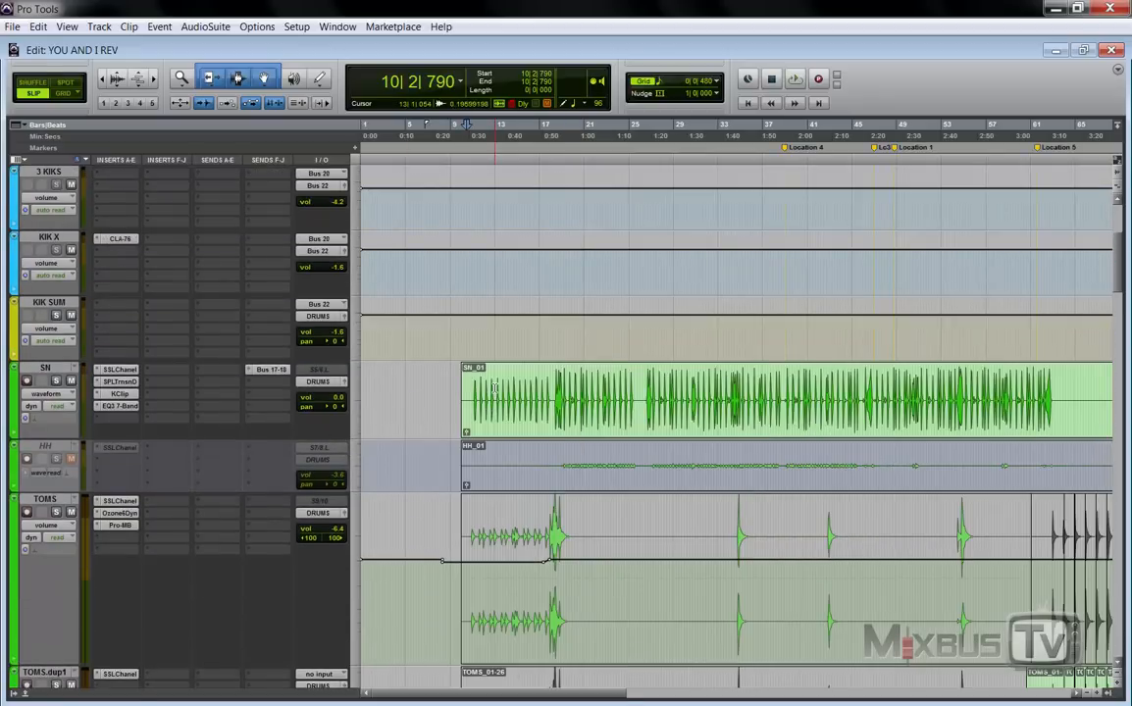
key("t")
scroll(510, 387, "down", 10)
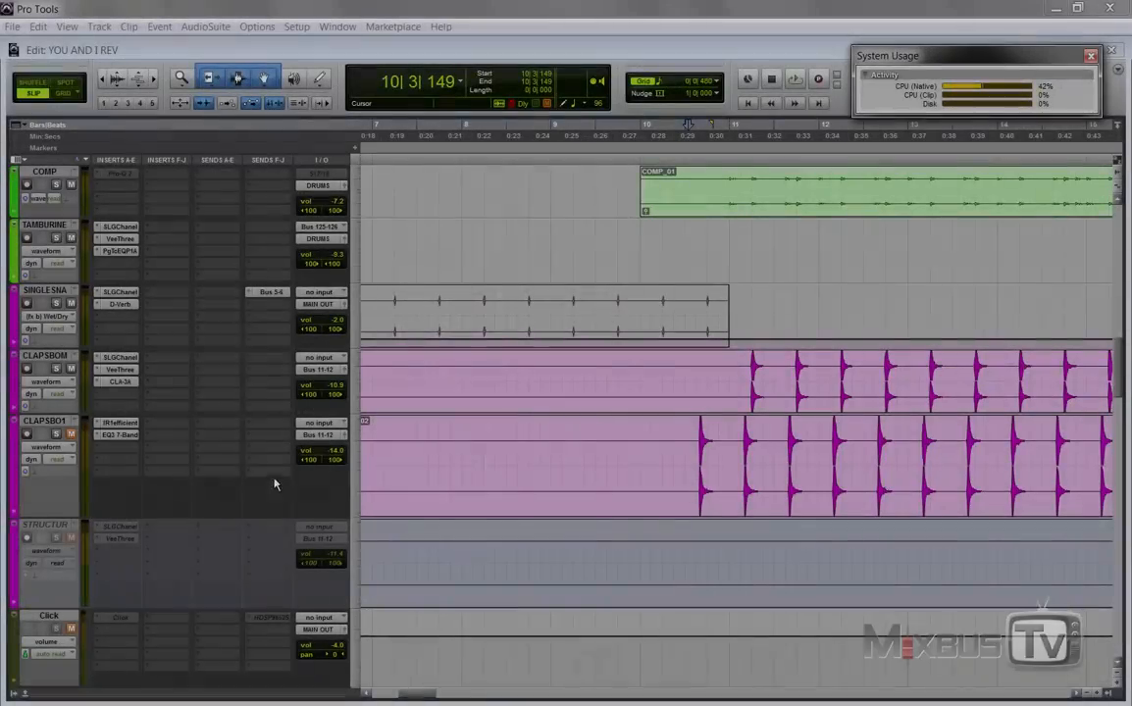
Step: Create a new empty playlist on the duplicate claps track with the suggested name
key("r")
key("r")
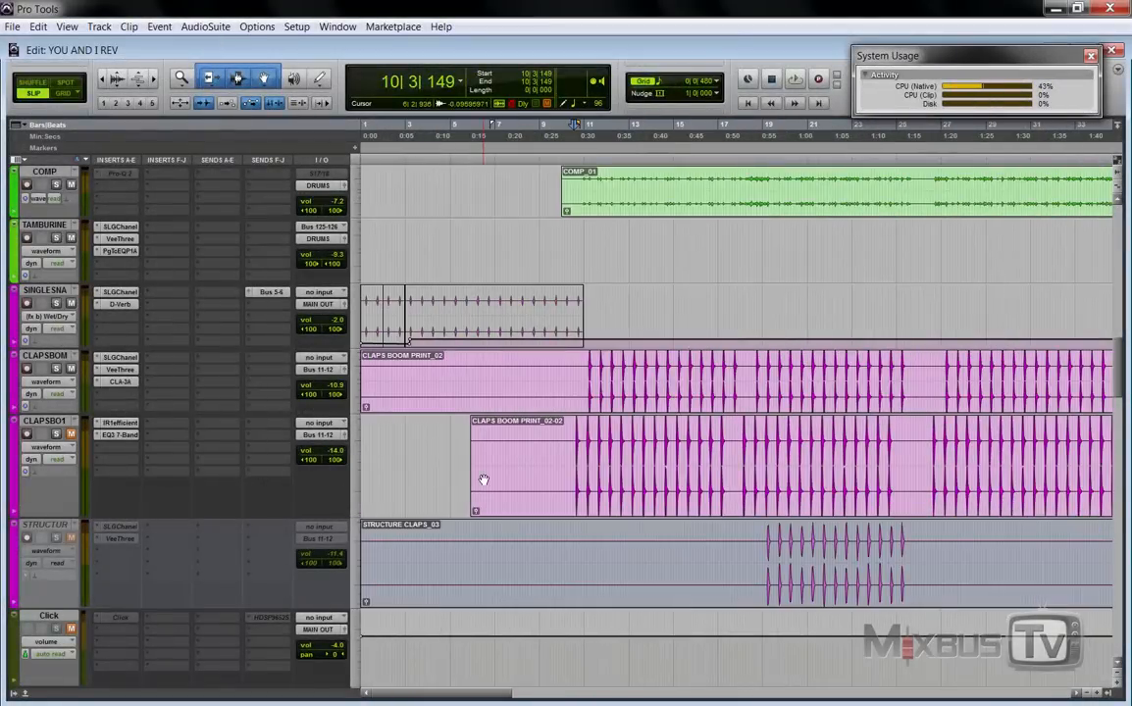
left_click(72, 425)
left_click(121, 438)
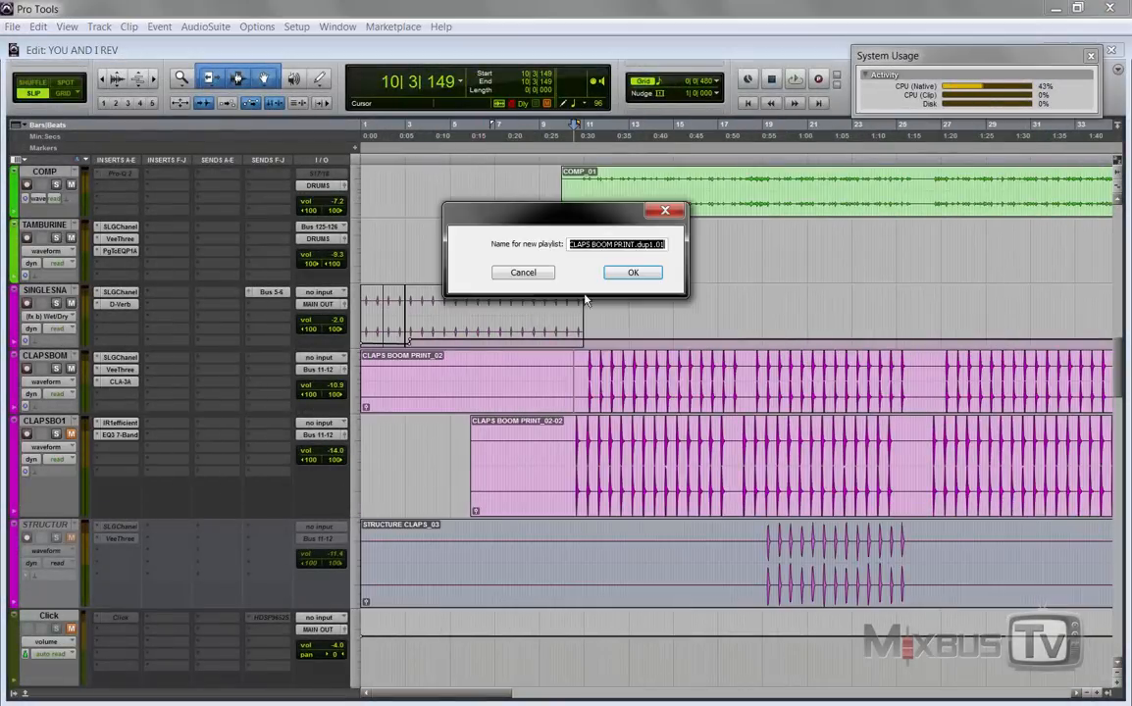
left_click(632, 273)
Step: Copy the CLAPS BOOM PRINT_02 clip from the original track onto the duplicate claps track and trim its start to about bar 7
left_click(575, 397)
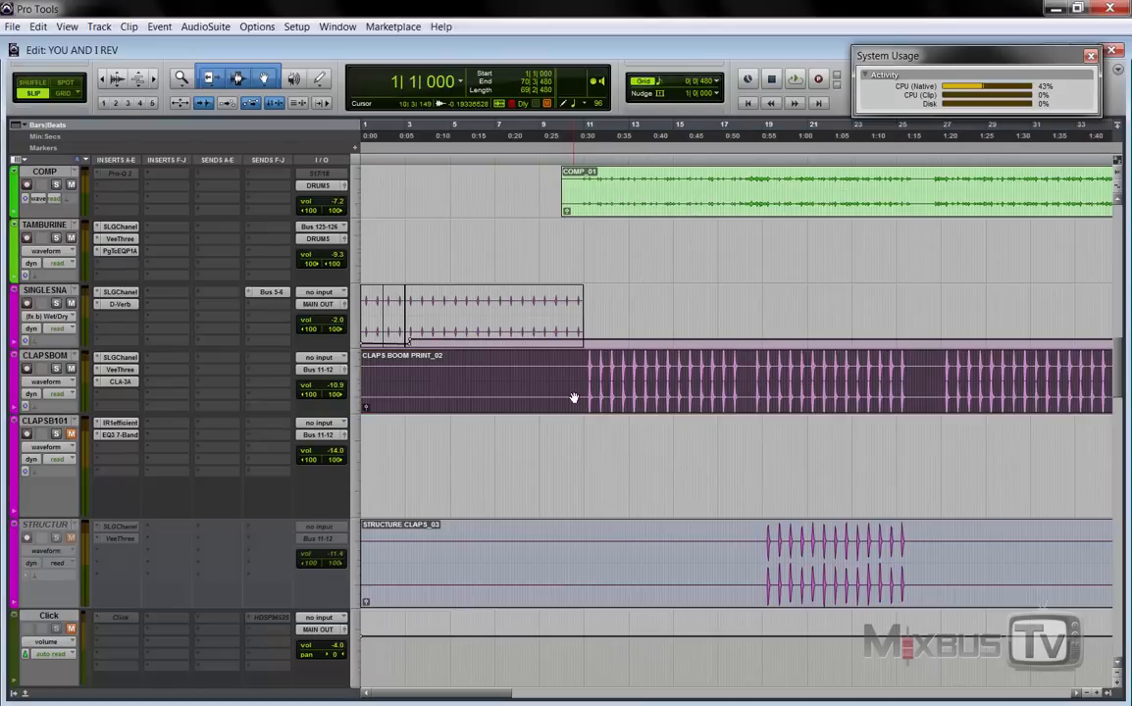
left_click_drag(586, 404, 577, 452)
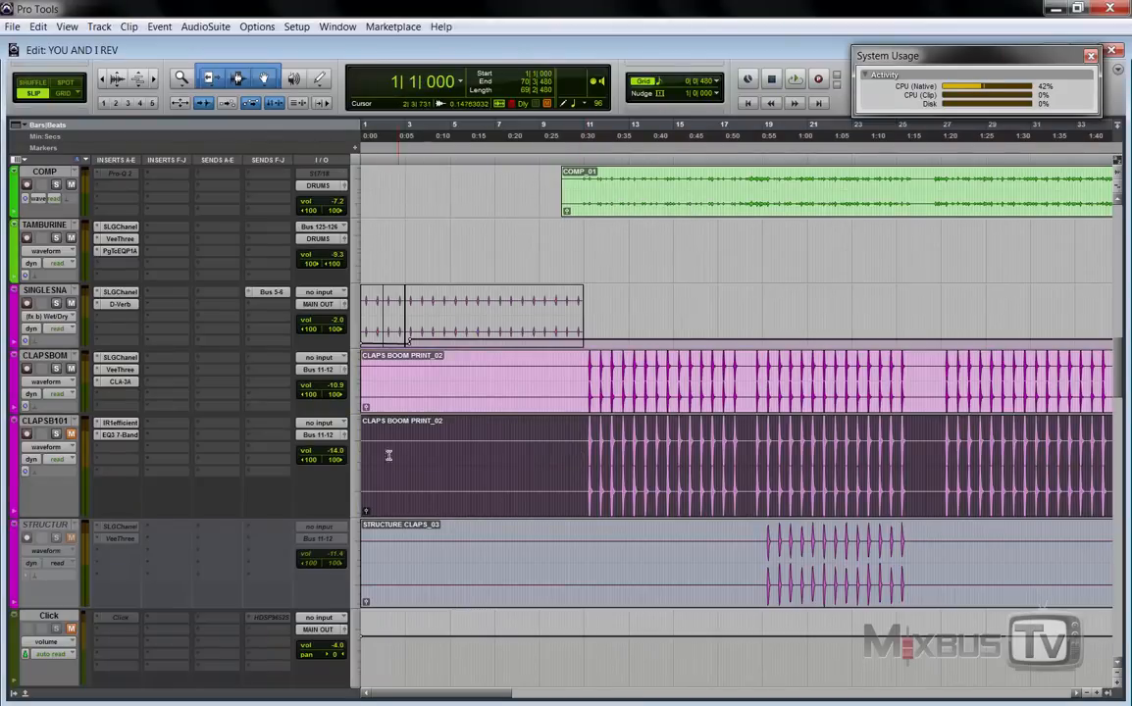
left_click_drag(368, 452, 495, 446)
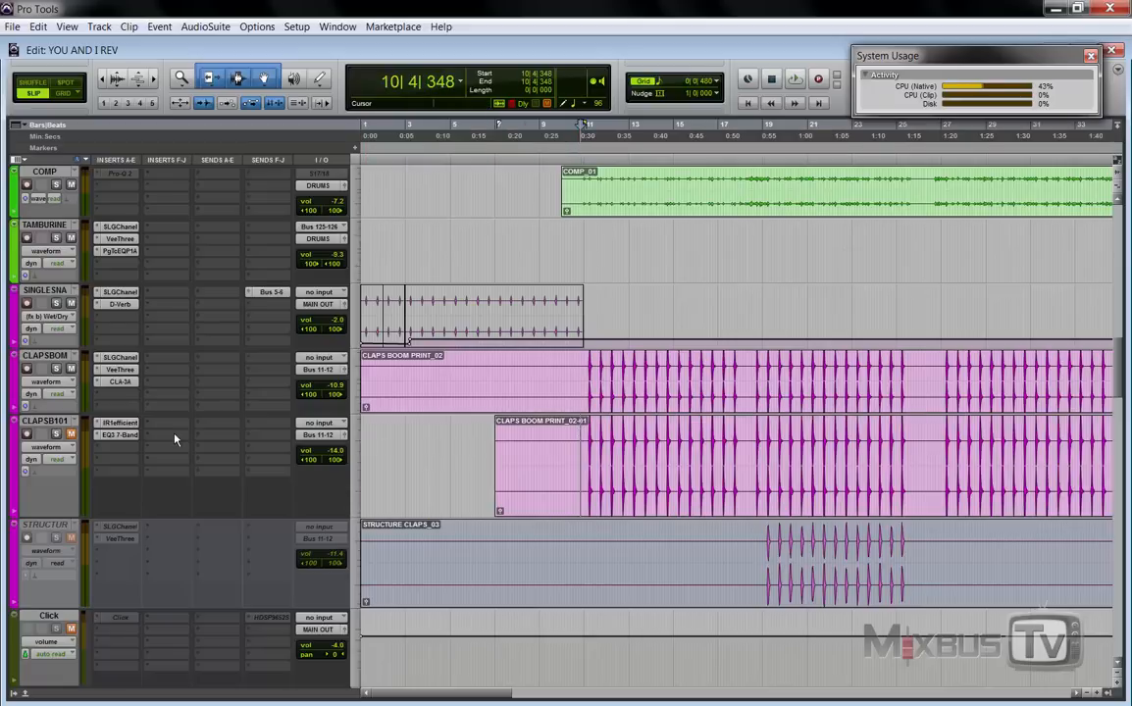
Step: Open IR-1 on the duplicate claps track and load the Jazz Hall A impulse response from 480 Factory
left_click(119, 423)
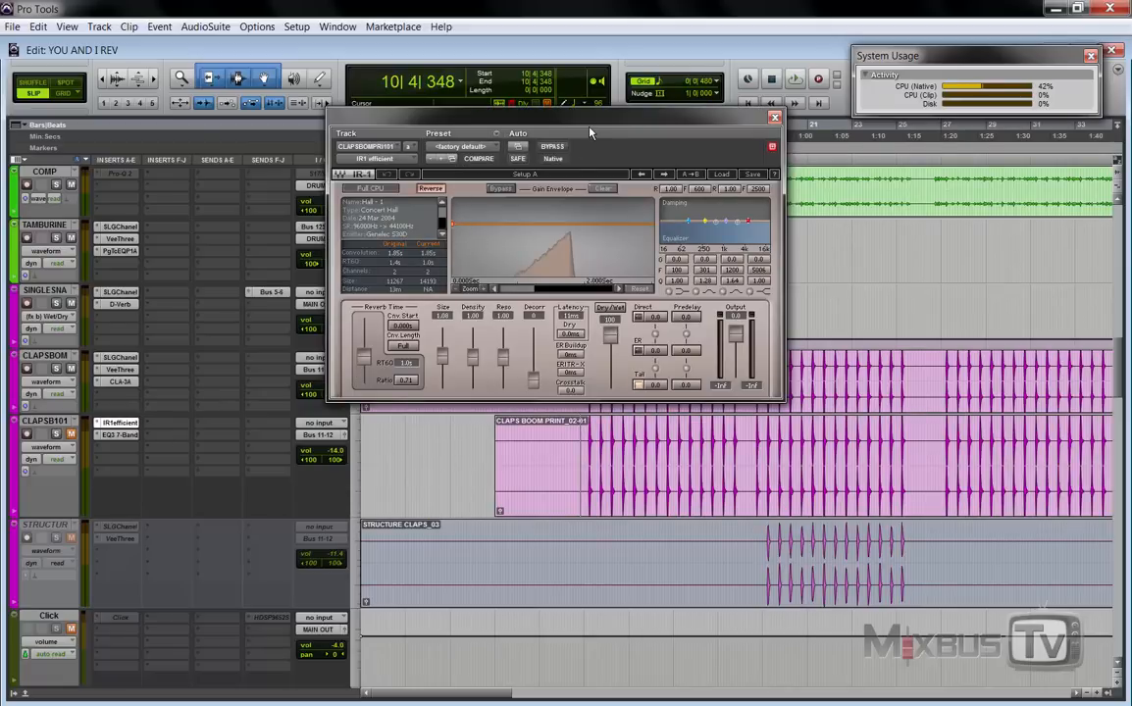
left_click_drag(530, 112, 429, 114)
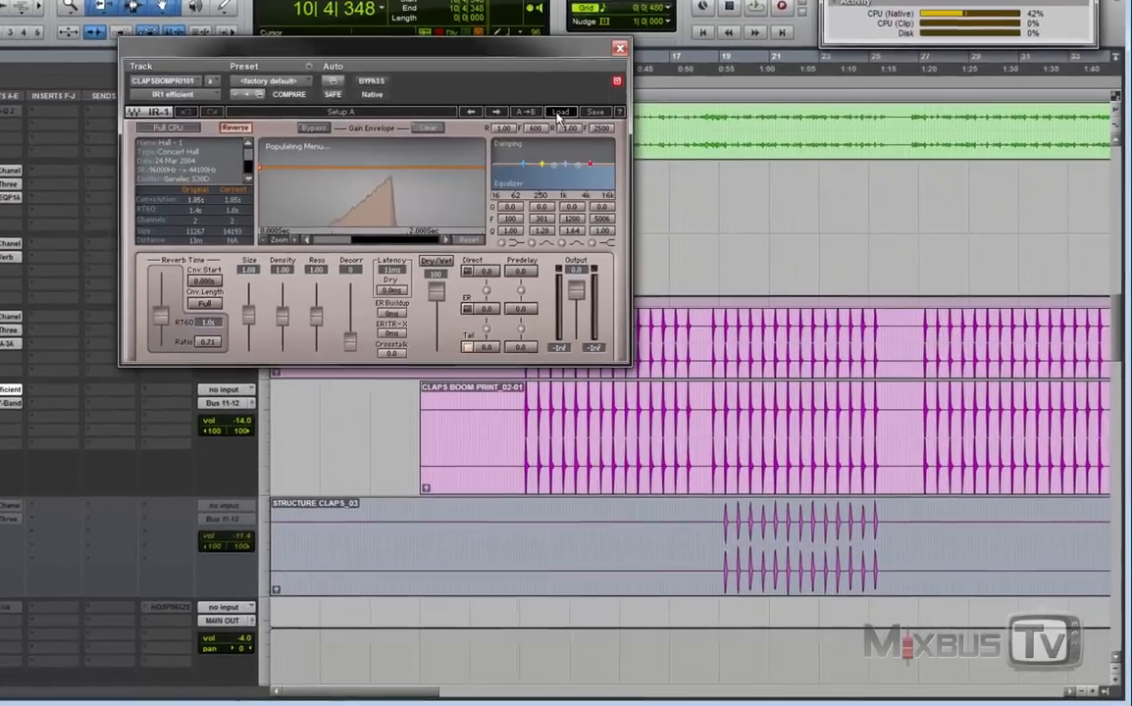
left_click(619, 174)
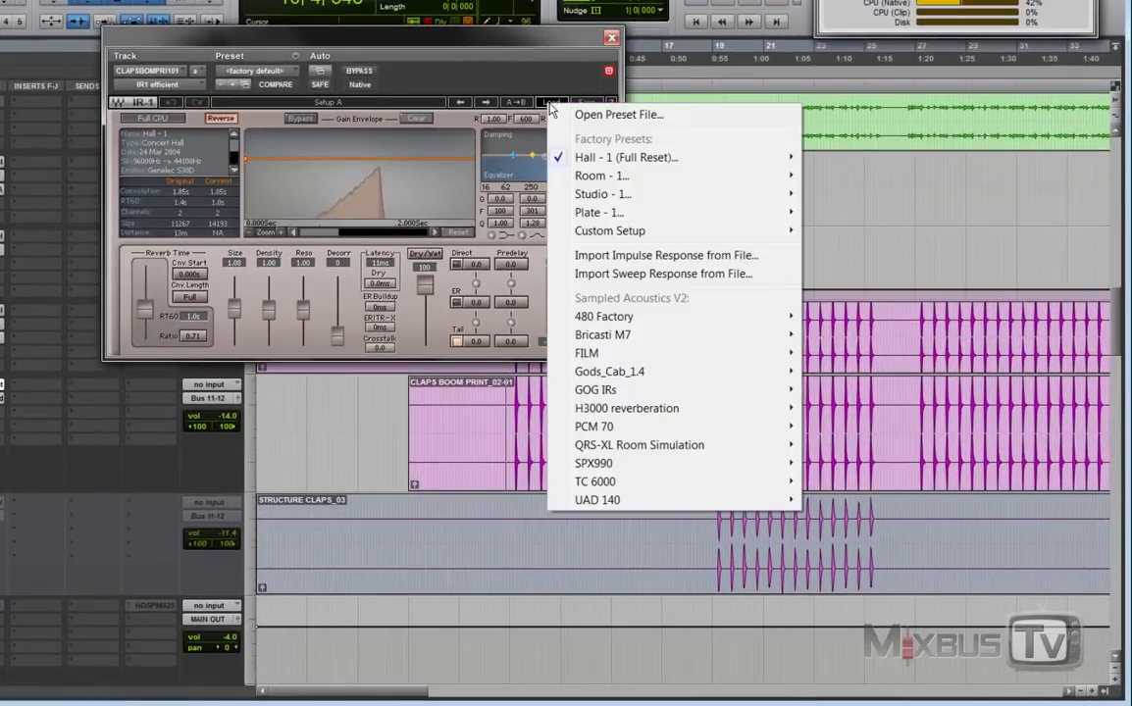
mouse_move(755, 324)
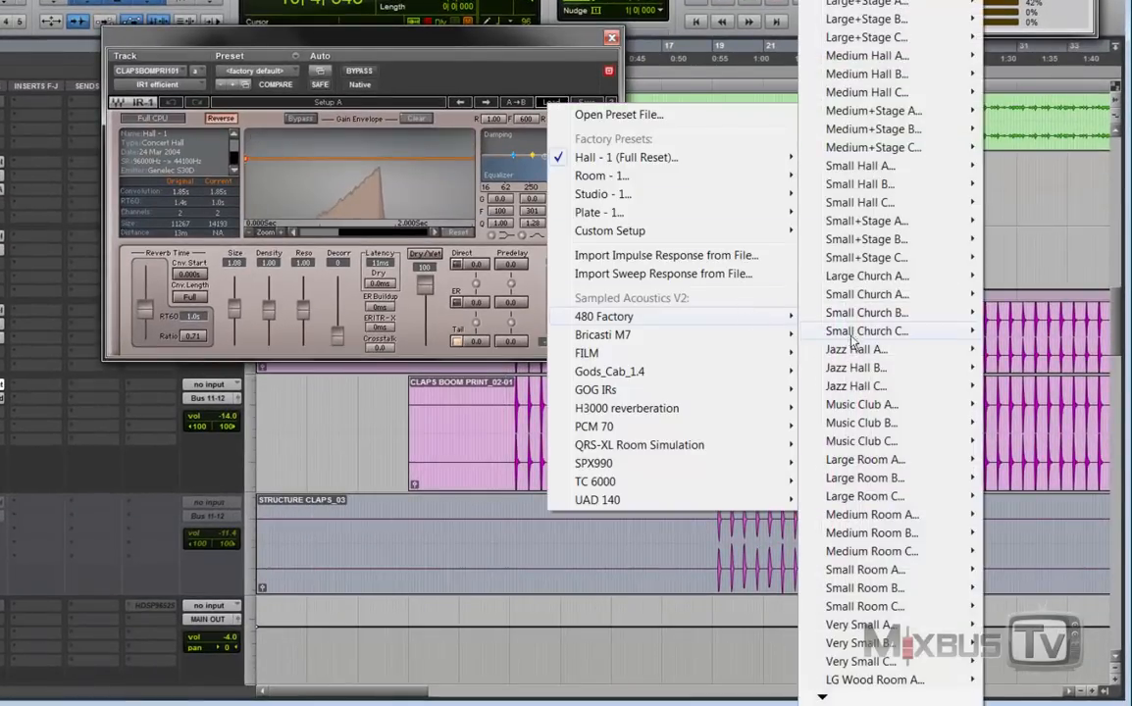
mouse_move(875, 350)
left_click(761, 351)
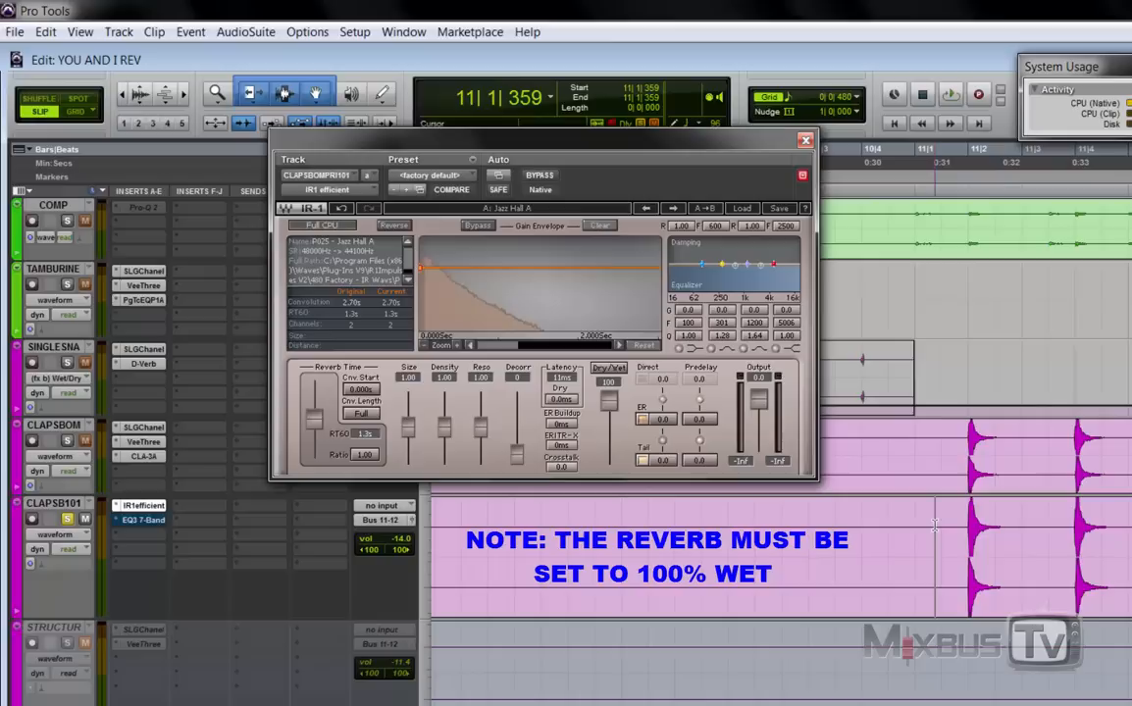
Step: Audition the soloed duplicate claps from 11|1|359 with the normal reverb, and play them again with IR-1's Reverse enabled
key("space")
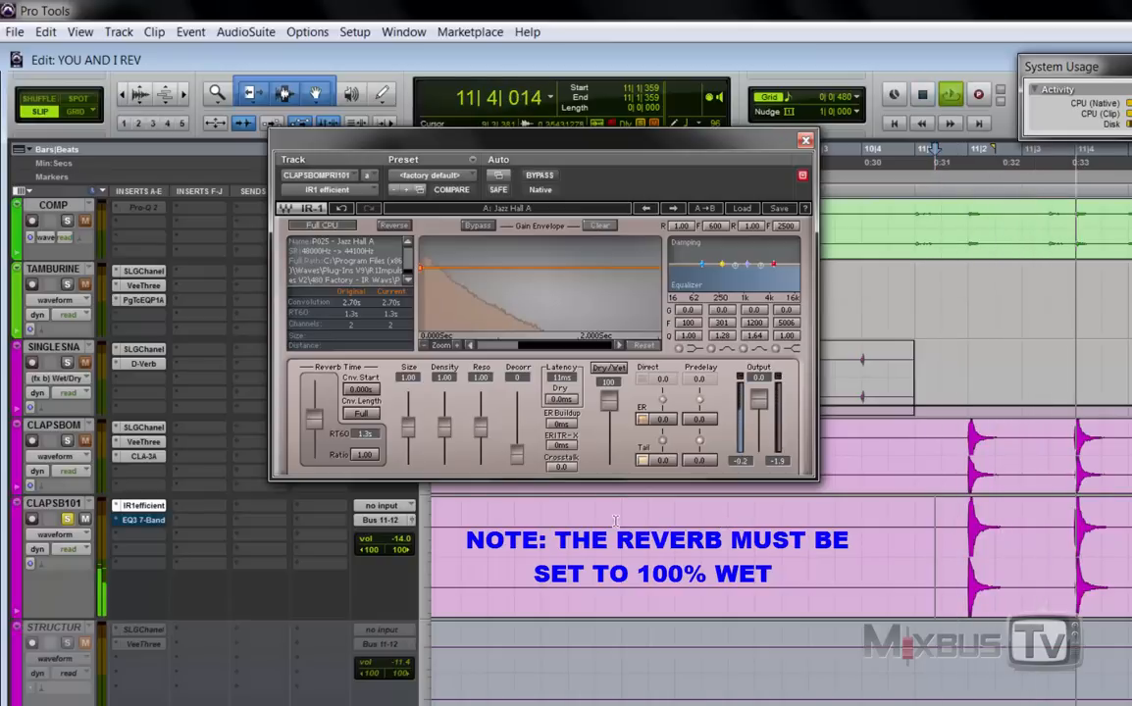
key("space")
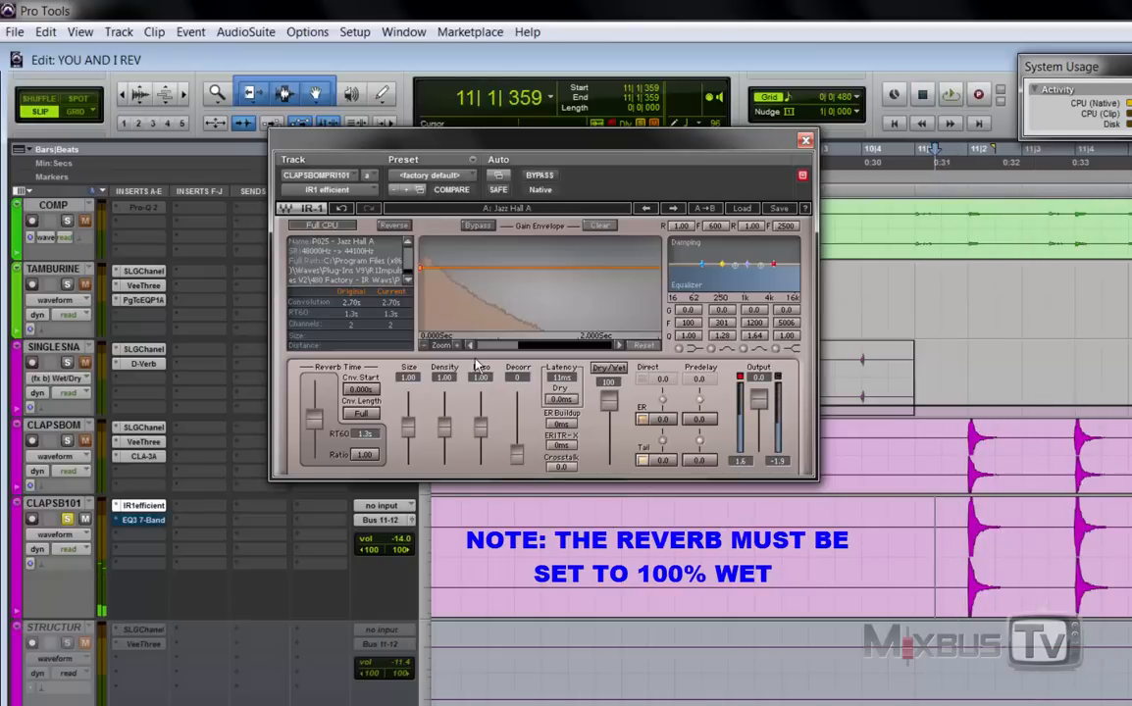
left_click(394, 226)
key("space")
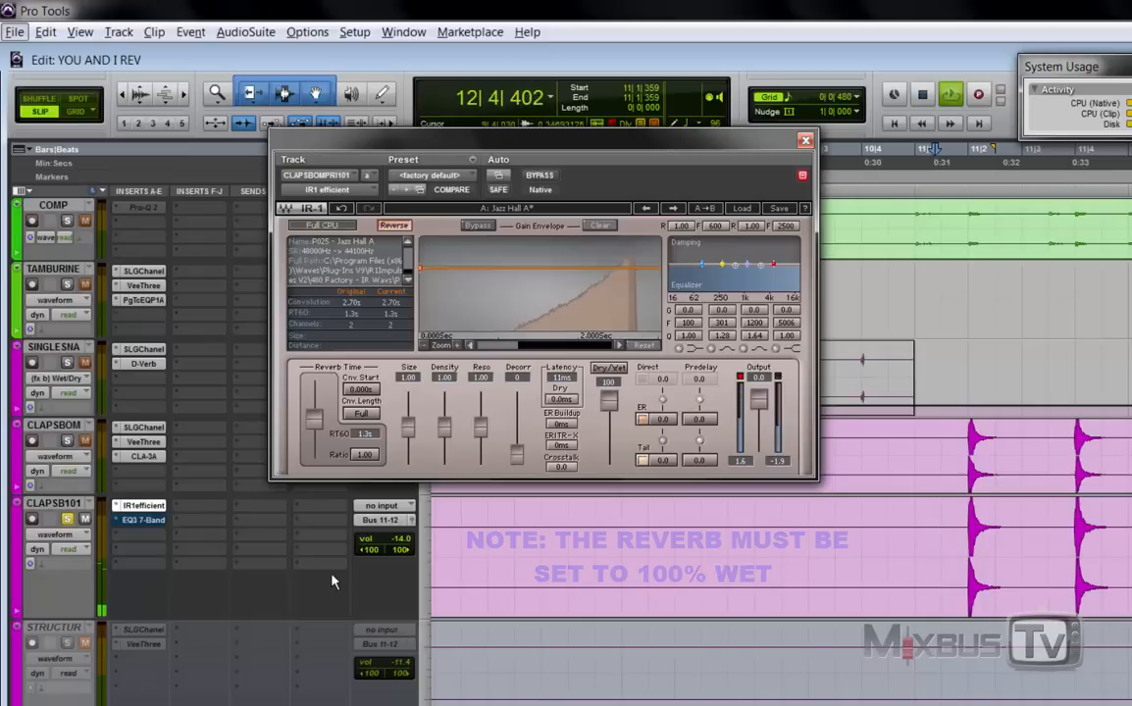
key("space")
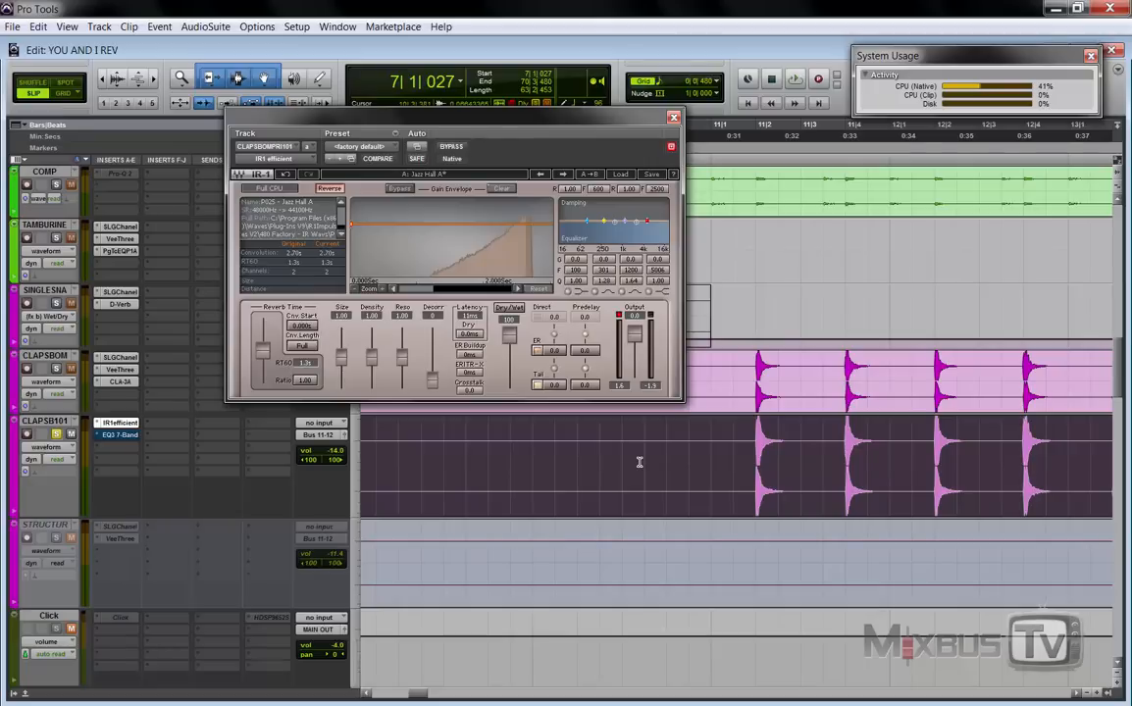
key("alt+h")
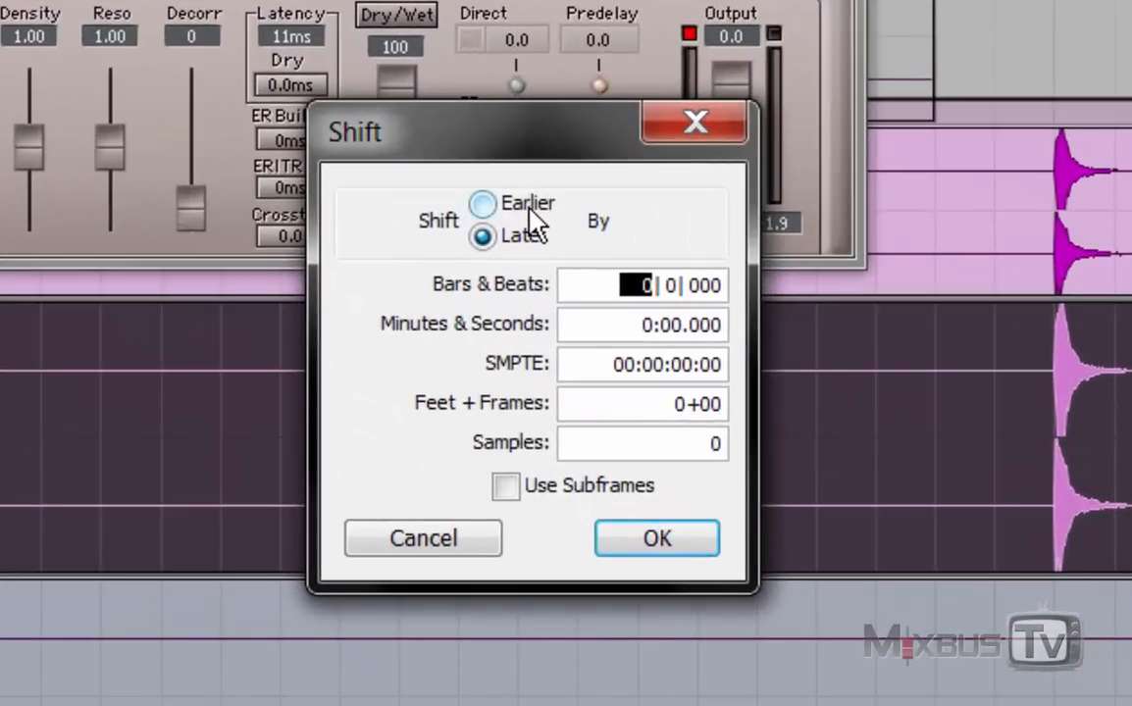
left_click(532, 238)
left_click(527, 242)
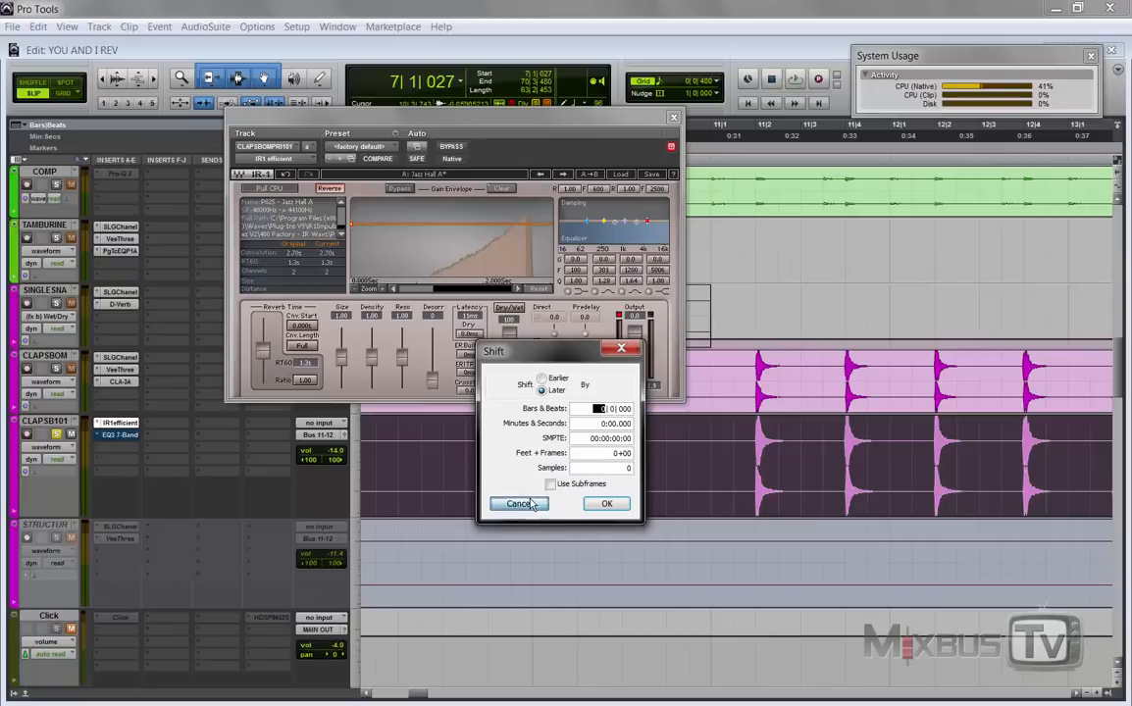
left_click(422, 537)
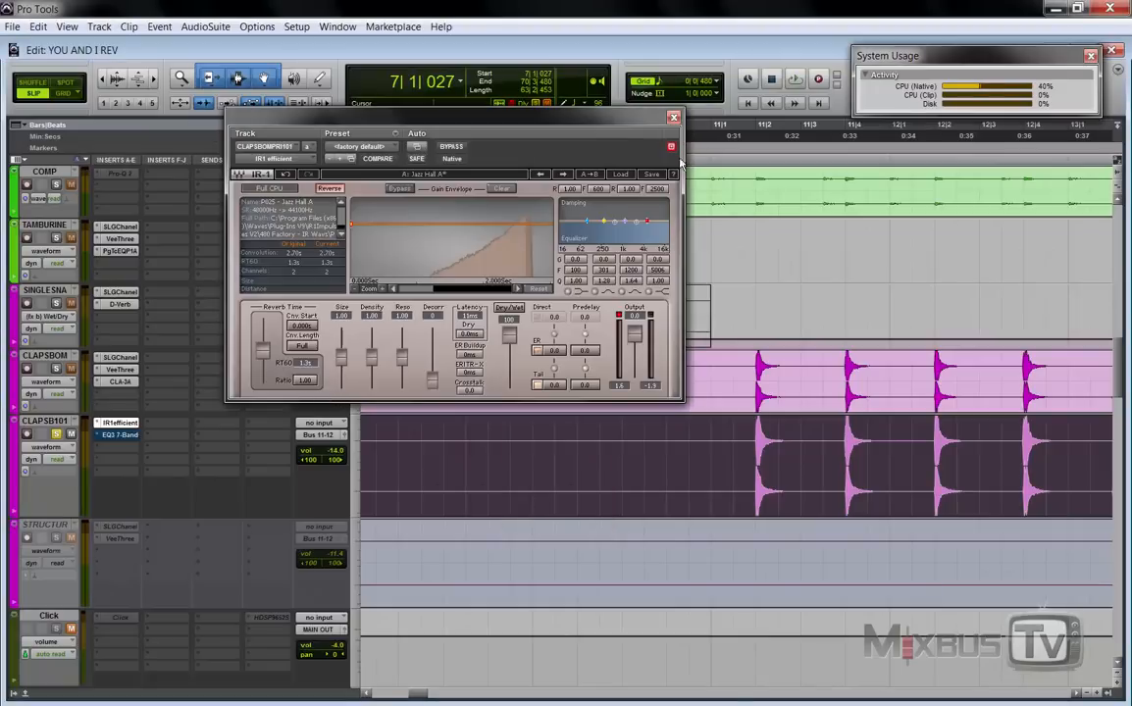
left_click_drag(623, 118, 596, 114)
left_click(716, 93)
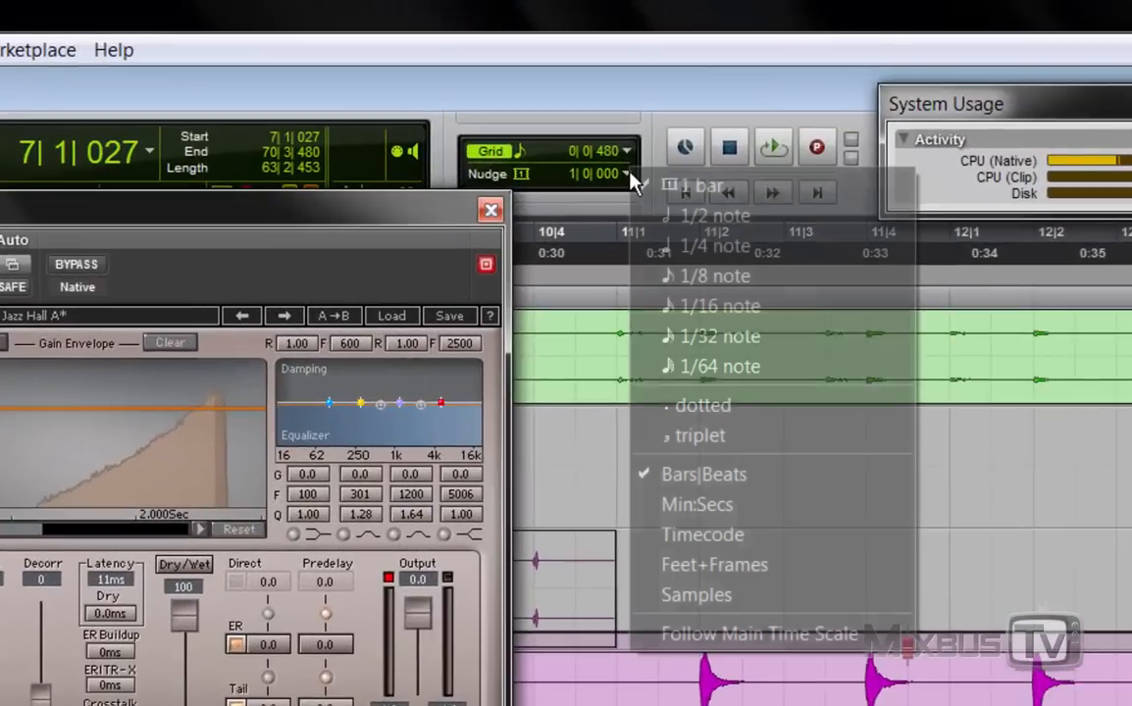
left_click(626, 150)
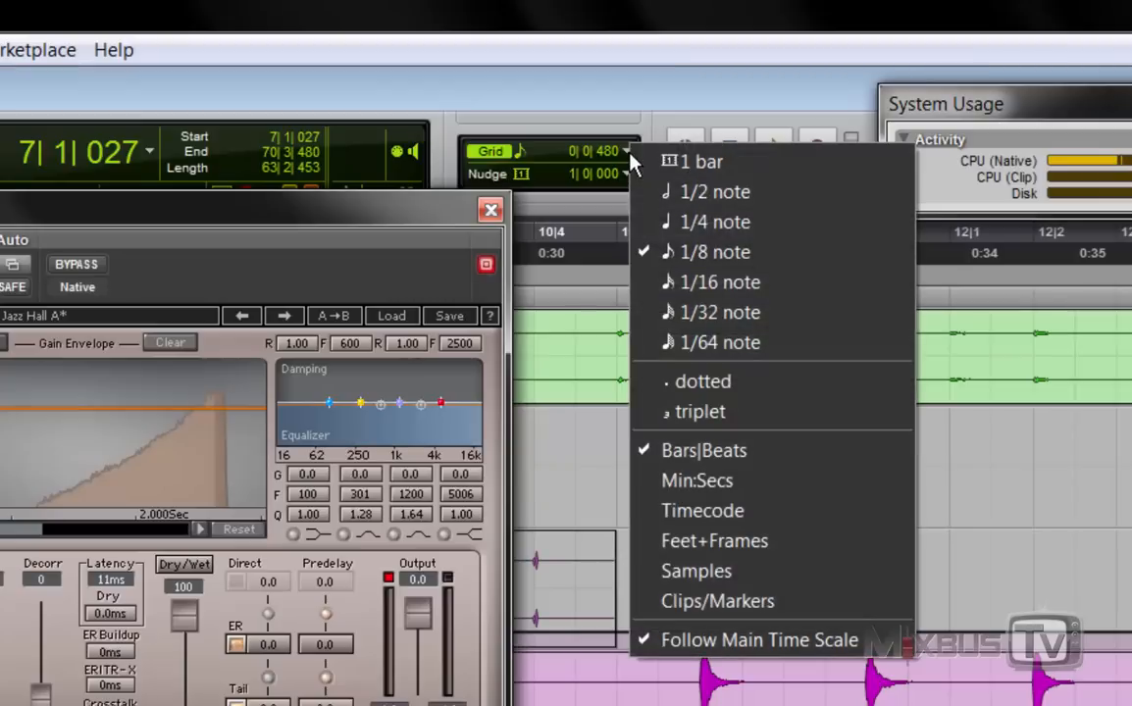
left_click(613, 116)
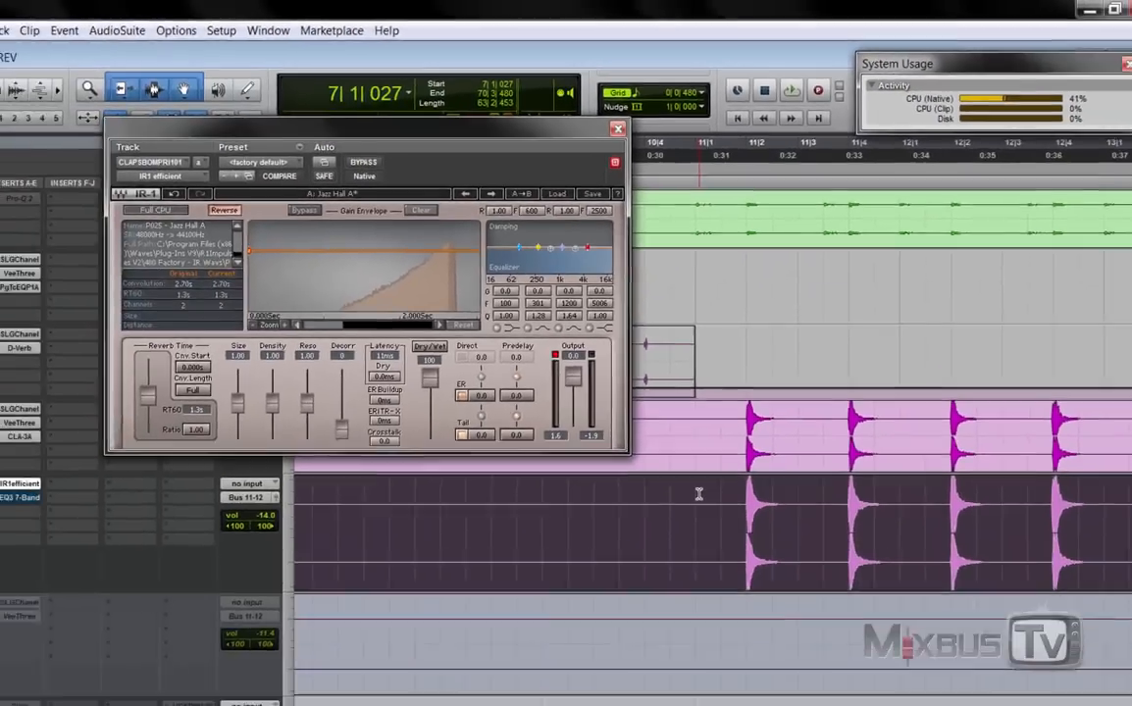
Step: Shift the CLAPS BOOM PRINT_02 clip on the duplicate claps track earlier by 1.300 seconds
key("alt+h")
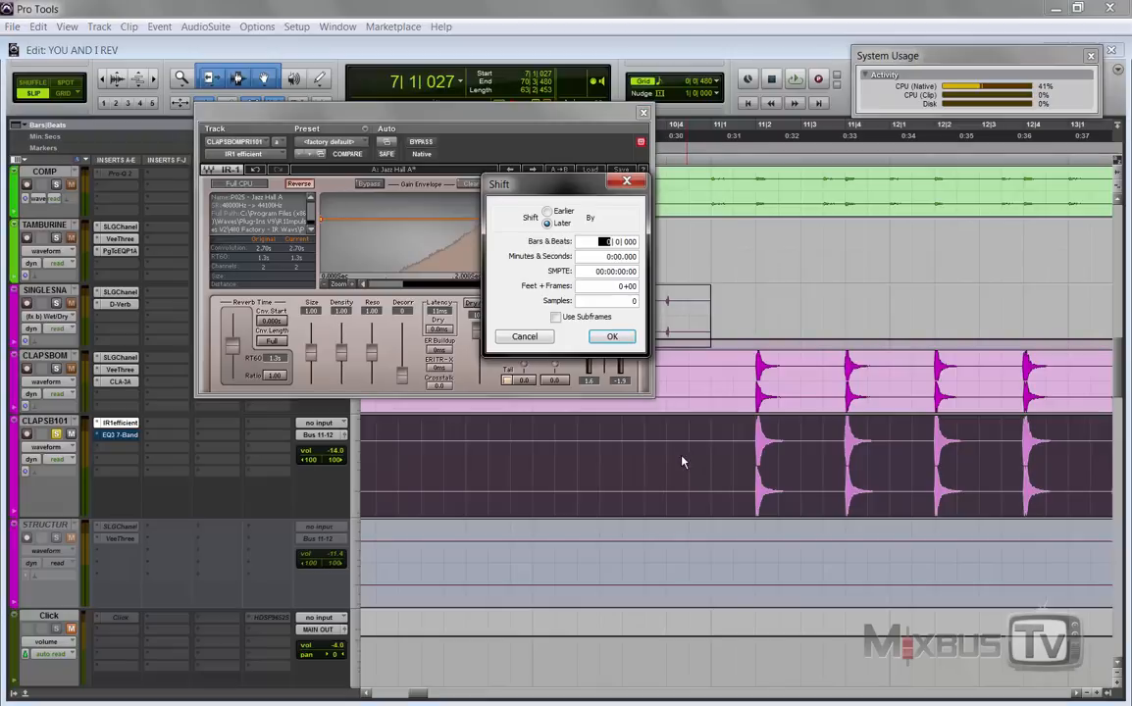
left_click_drag(578, 186, 594, 360)
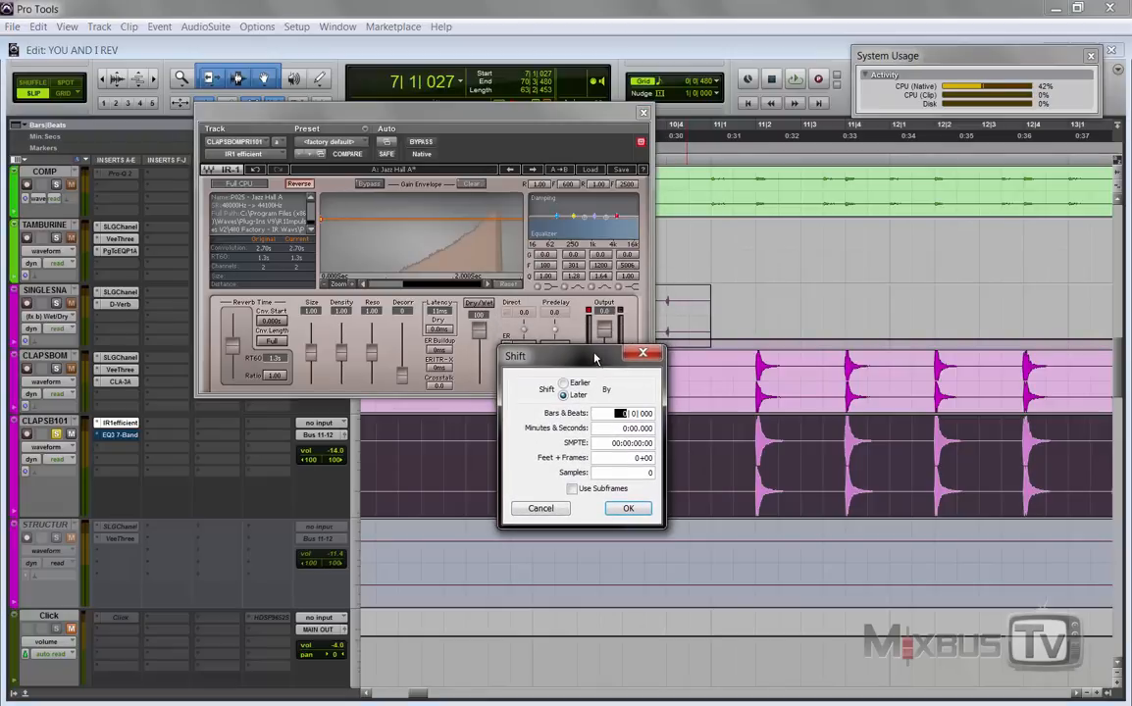
left_click(564, 384)
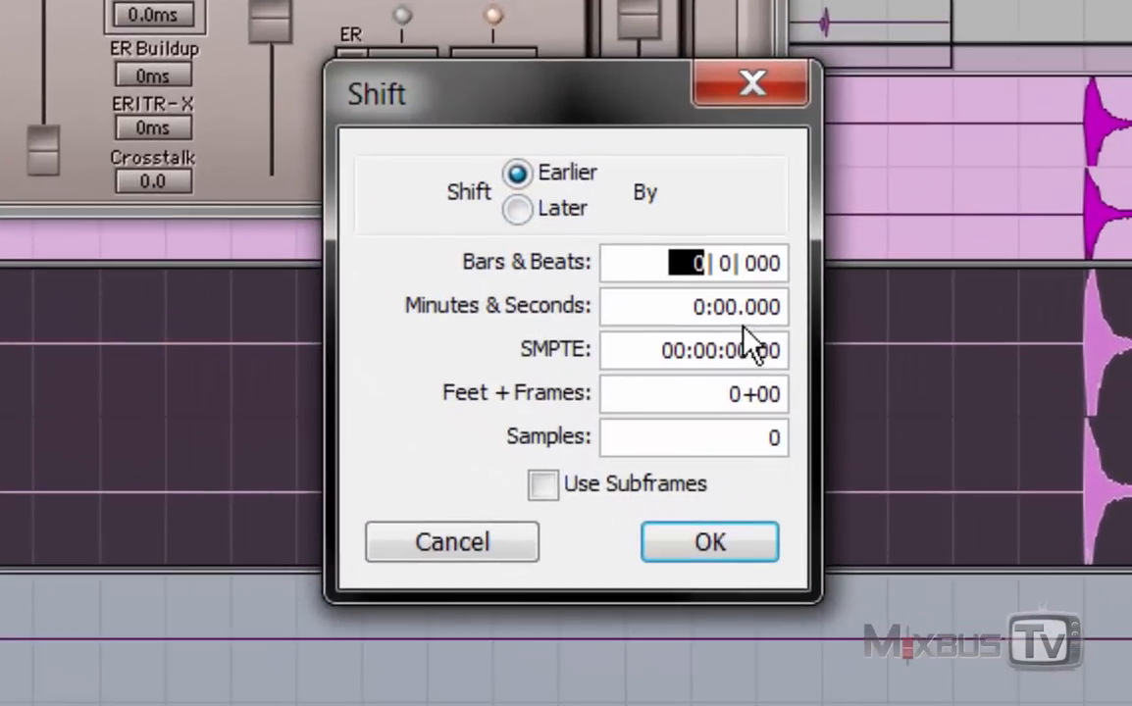
left_click(722, 316)
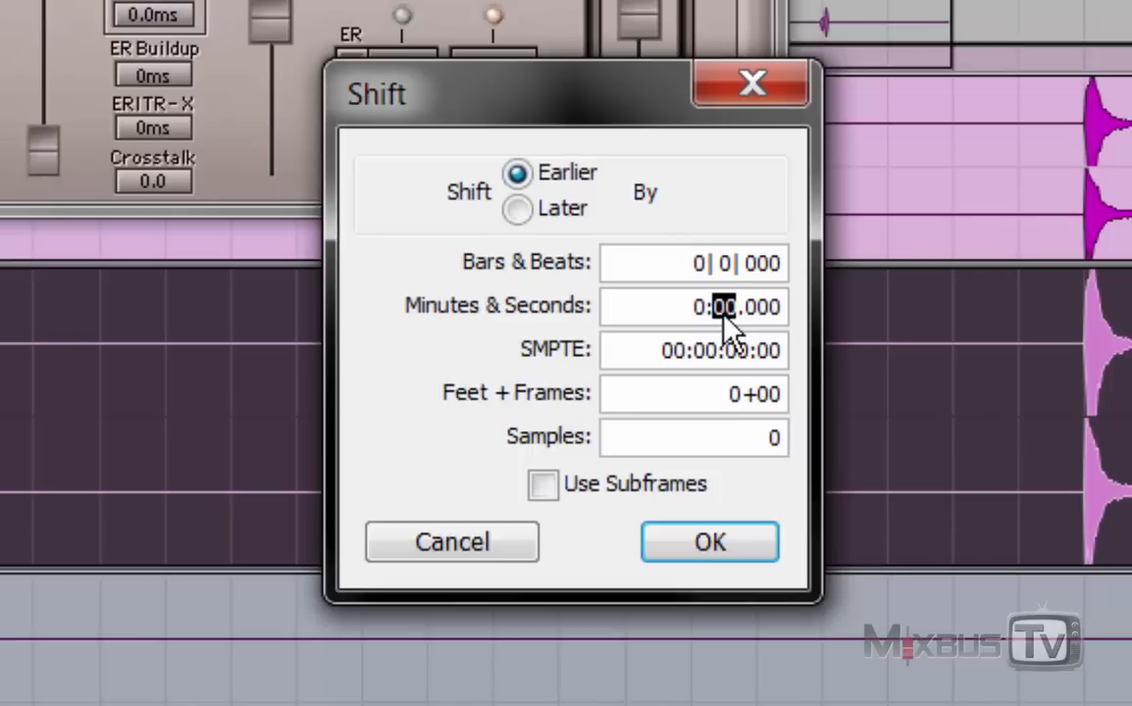
type("12")
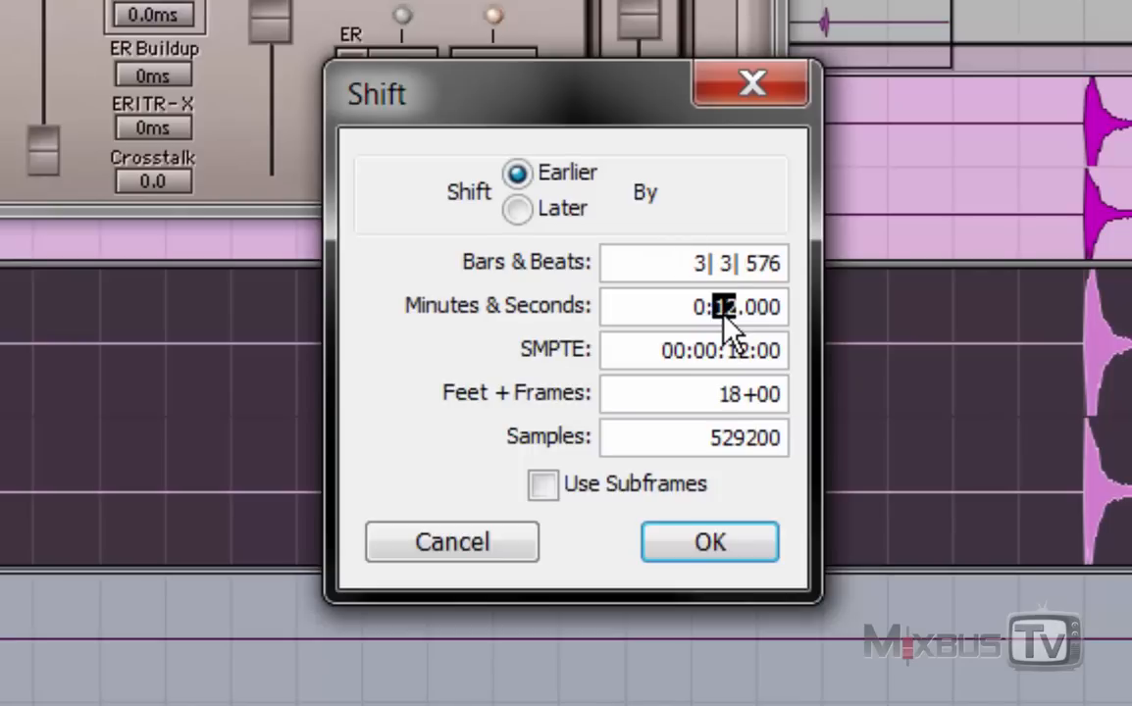
key("BackSpace")
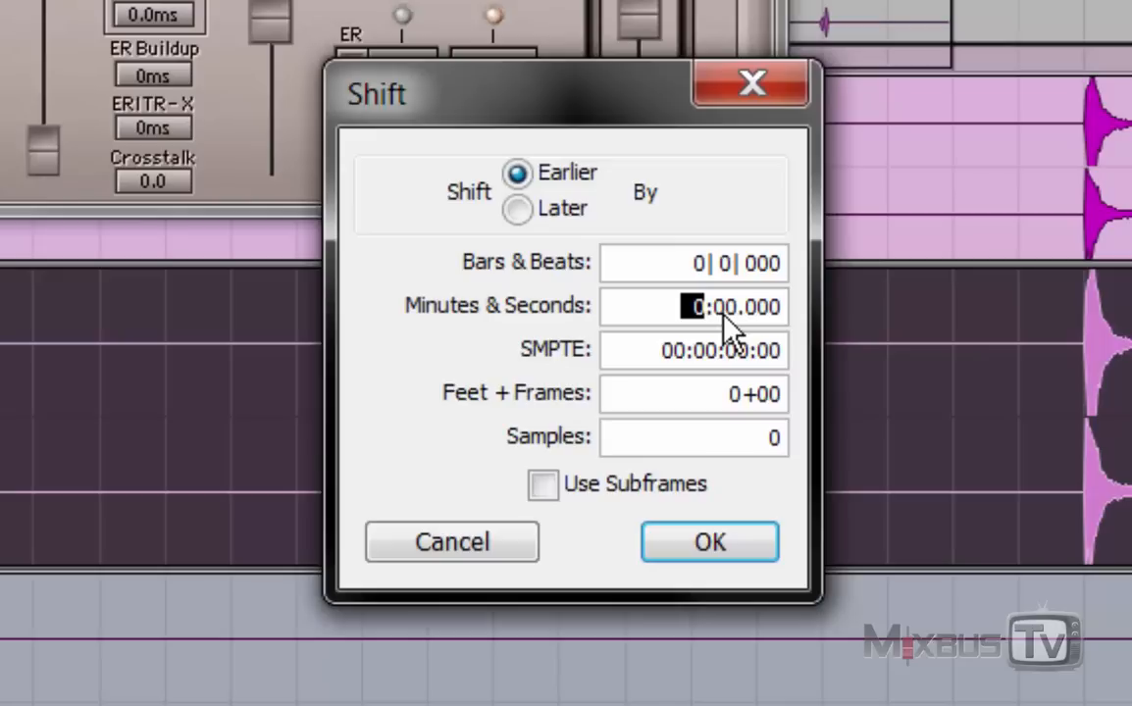
left_click(724, 315)
type("1")
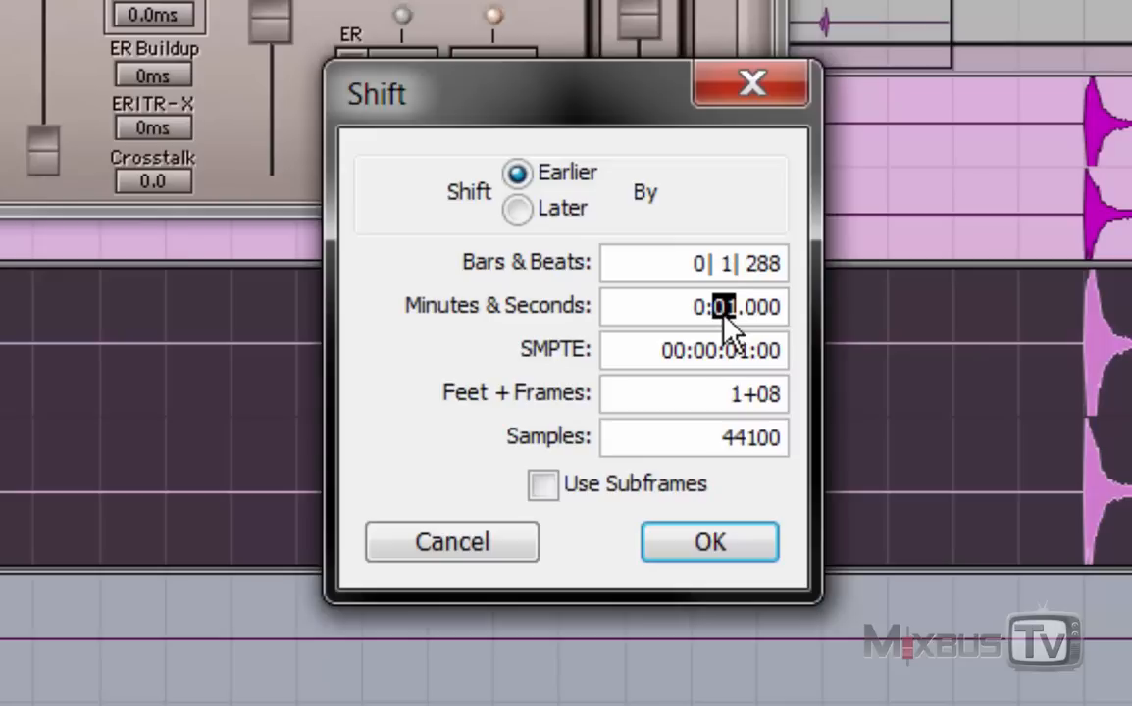
left_click(773, 310)
type("3")
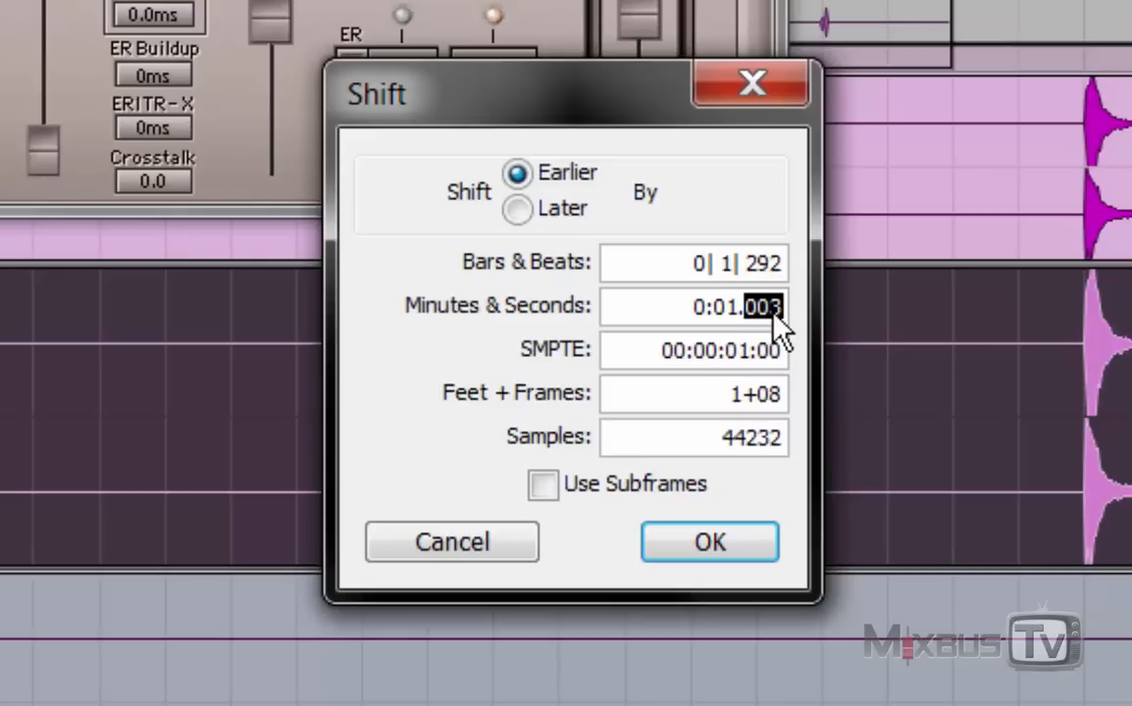
type("00")
key("Return")
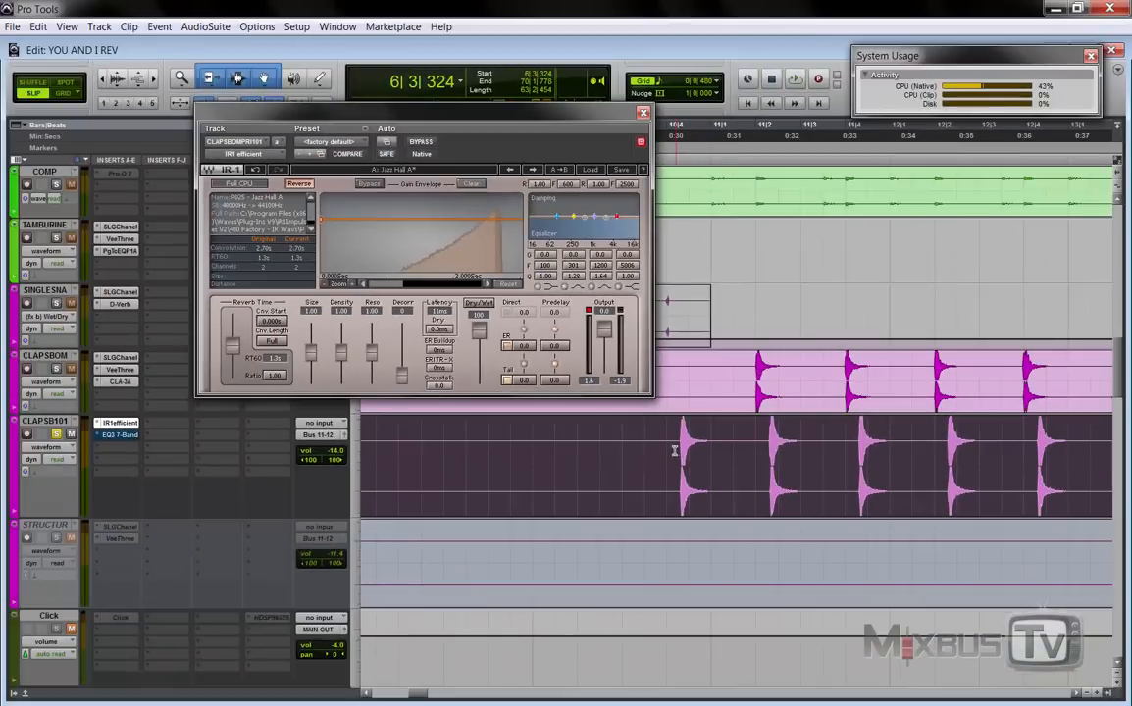
Step: Audition the shifted reverse reverb from 10|3|134, soloing the original claps together with the duplicate
left_click(629, 451)
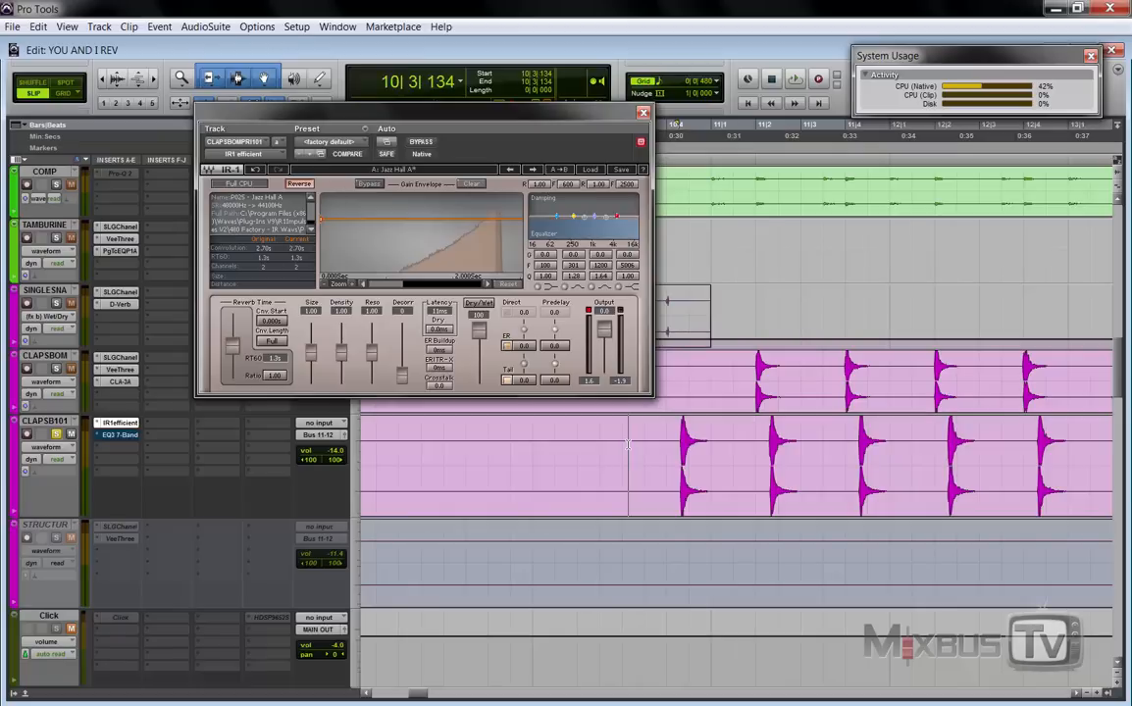
key("space")
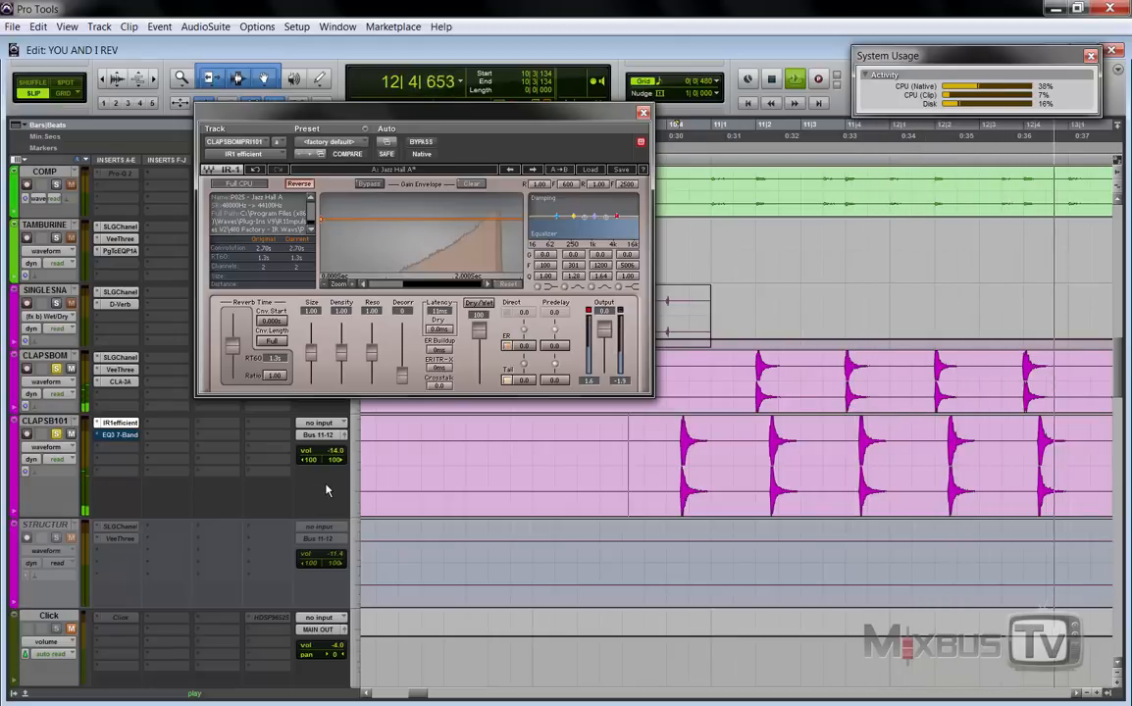
key("ctrl+bracketleft")
key("ctrl+bracketleft")
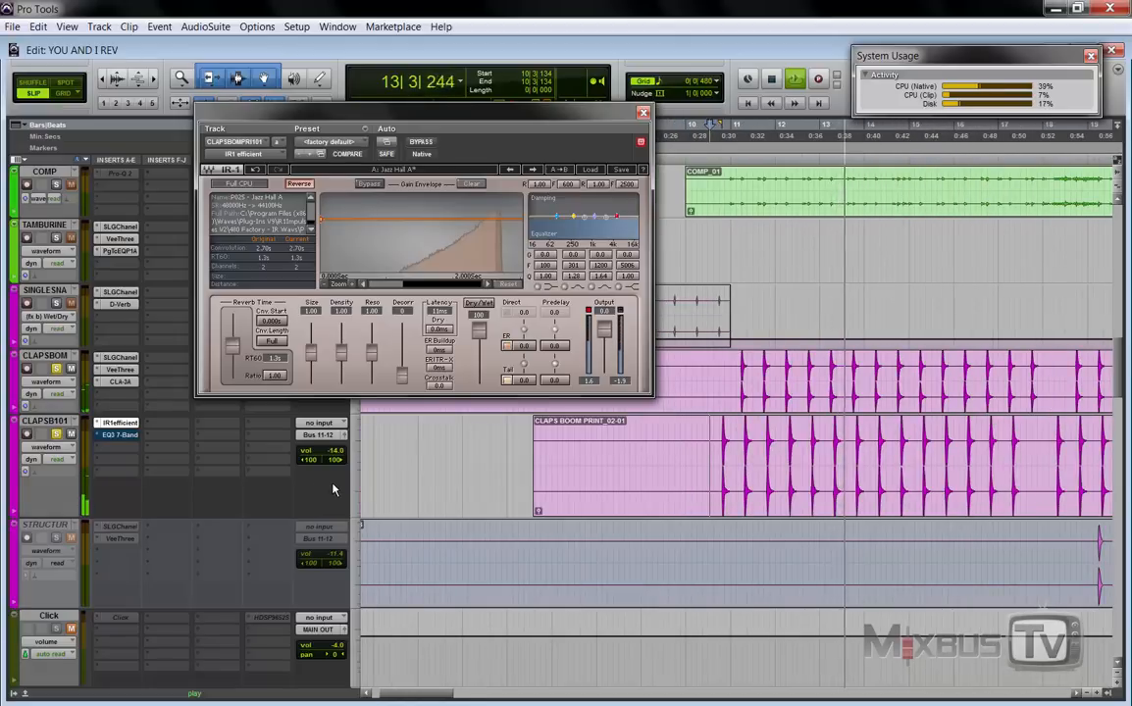
key("space")
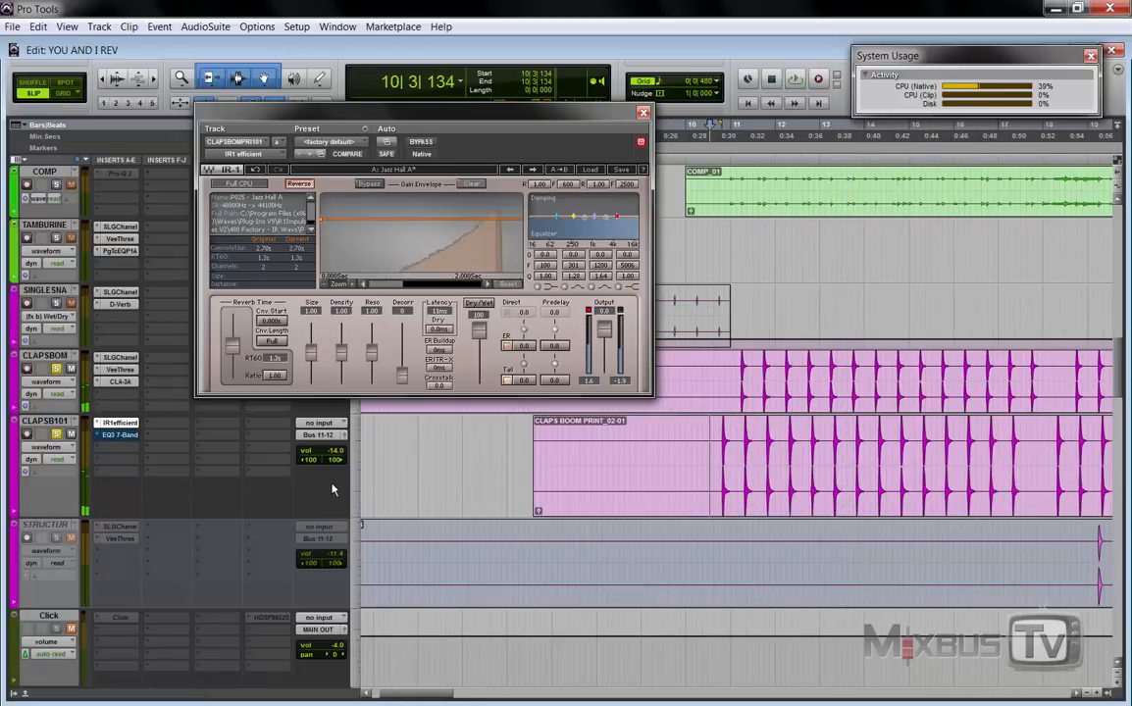
Step: Open EQ3 7-Band on the duplicate claps track and lower its output to -7.9 dB while playing the full mix
left_click(120, 435)
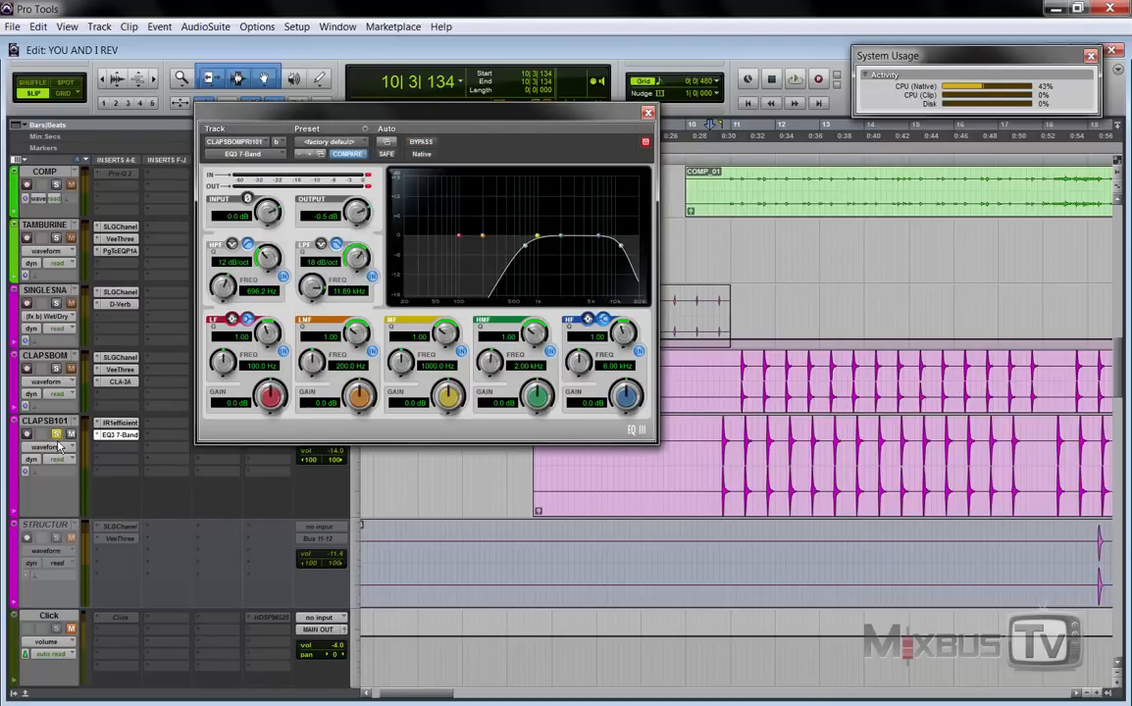
key("space")
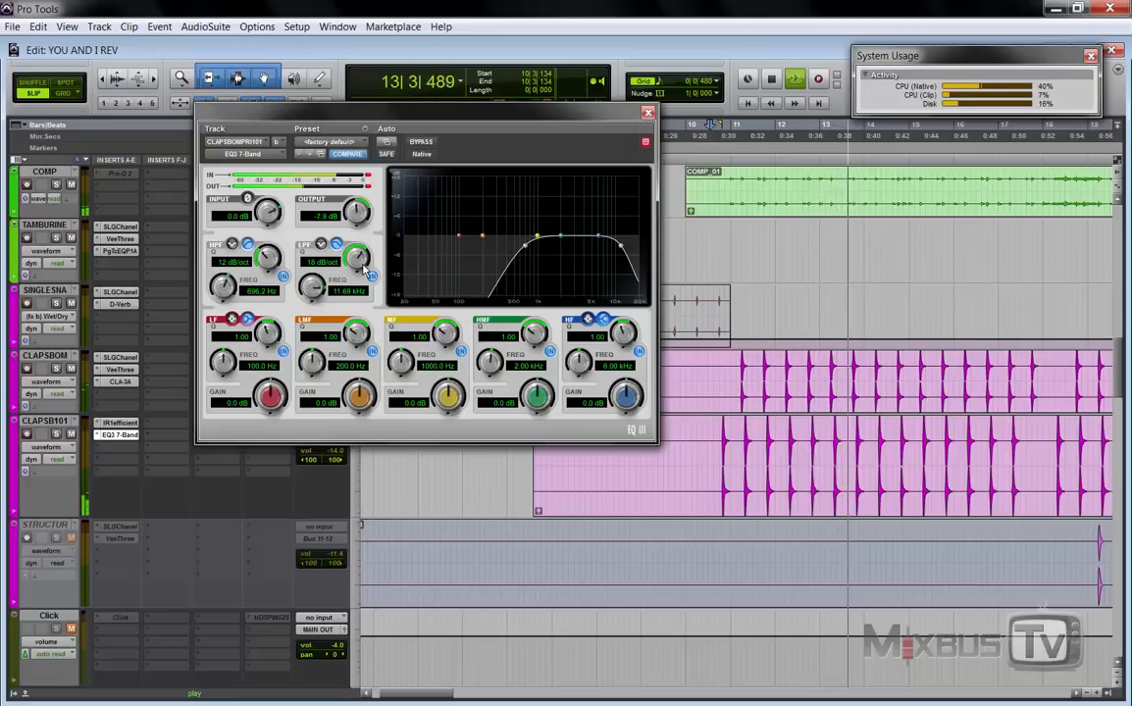
key("space")
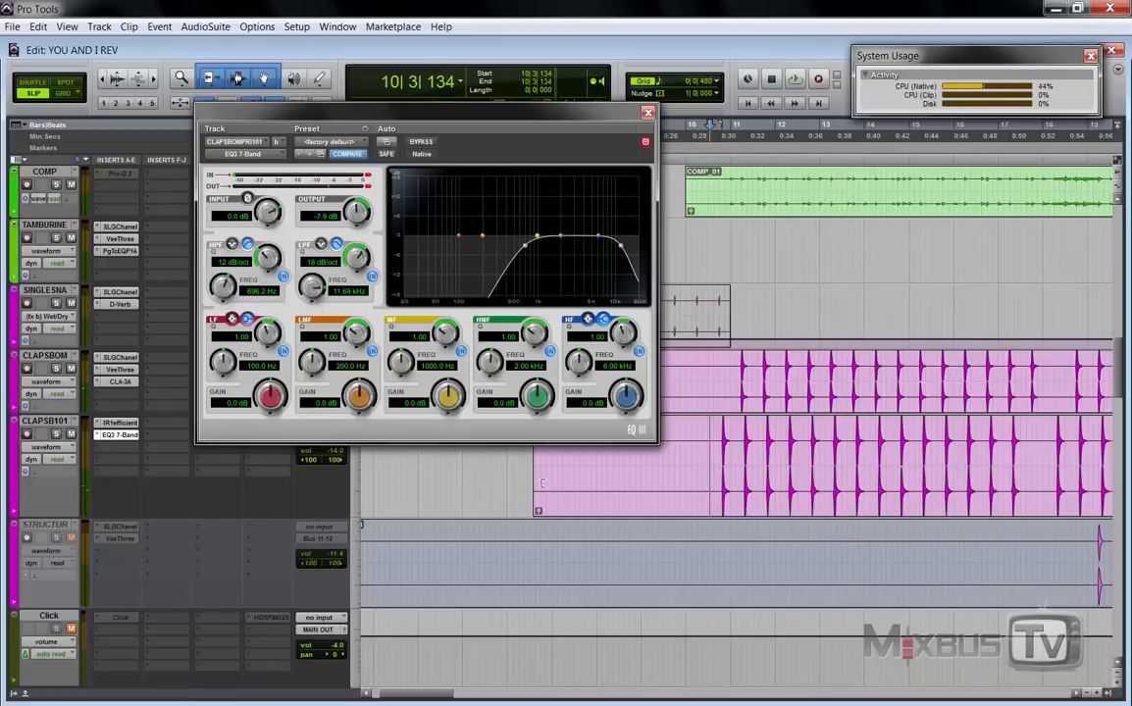
Step: Make the IR-1 and EQ3 7-Band inserts on the duplicate claps track inactive
right_click(137, 425)
left_click(152, 446)
right_click(132, 437)
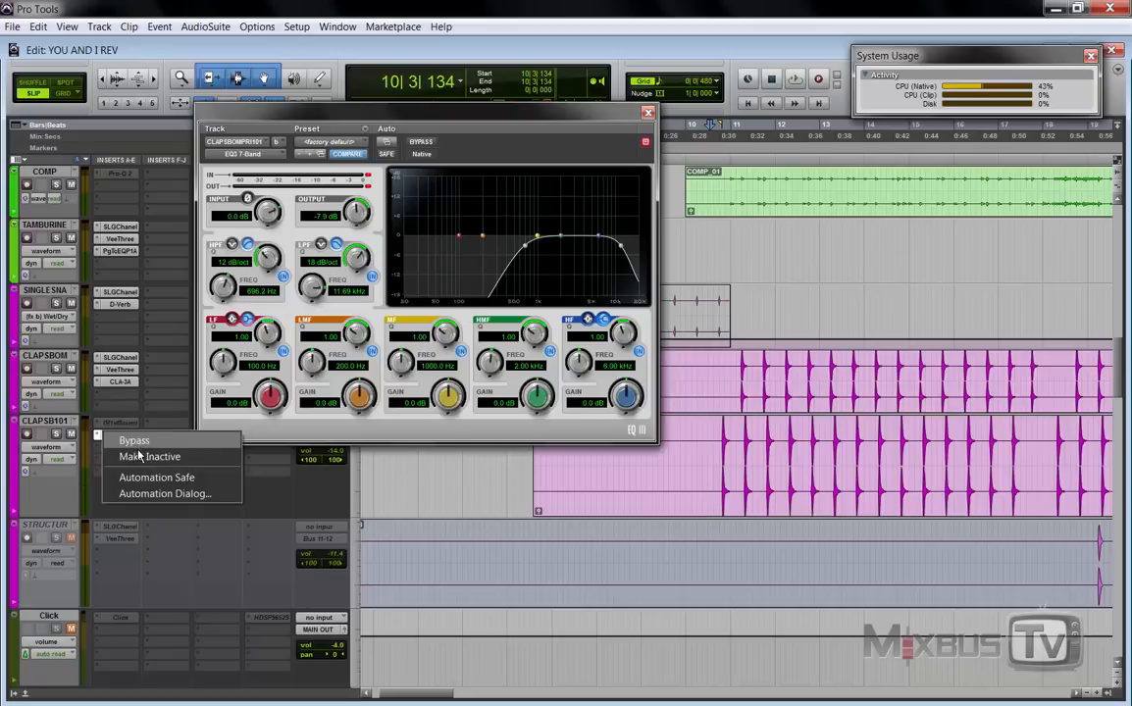
left_click(138, 456)
Step: Insert the stereo AIR Non-Linear Reverb in the next free slot of the duplicate claps track
left_click(135, 456)
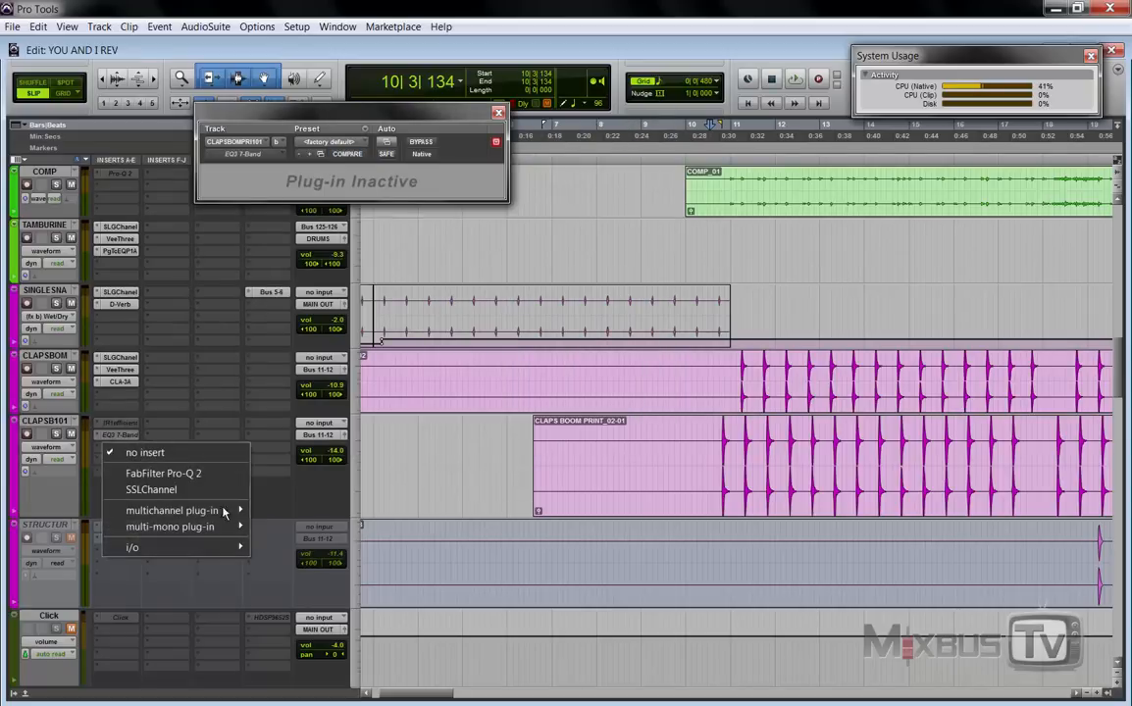
mouse_move(235, 512)
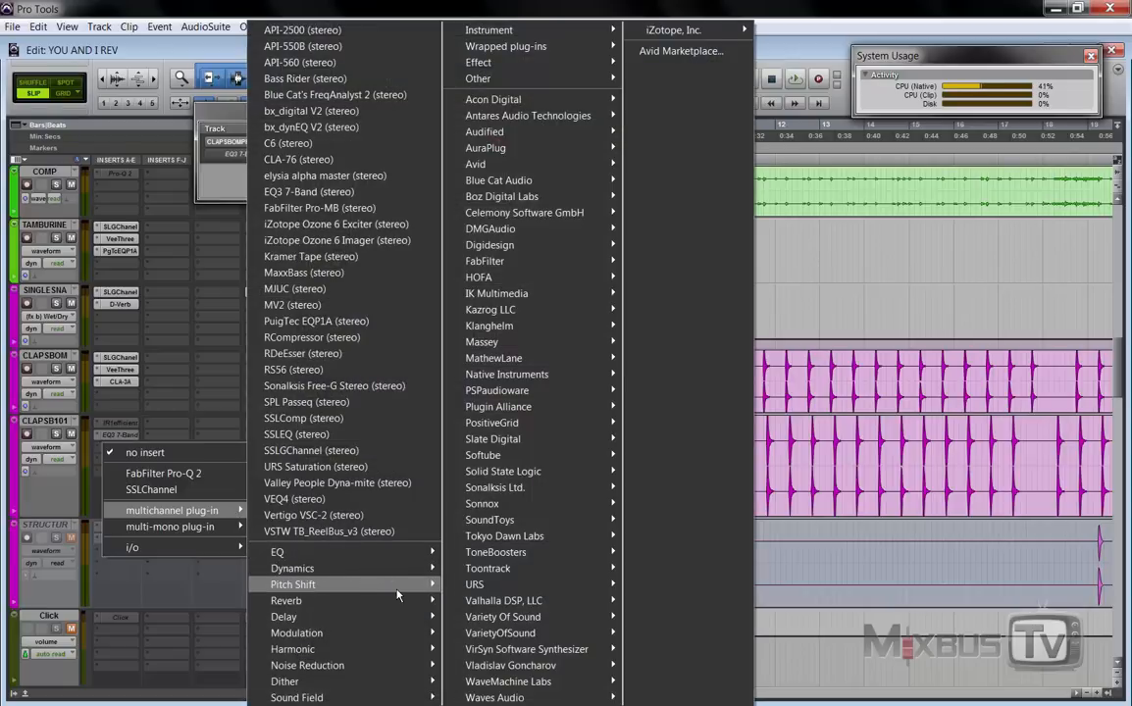
mouse_move(362, 600)
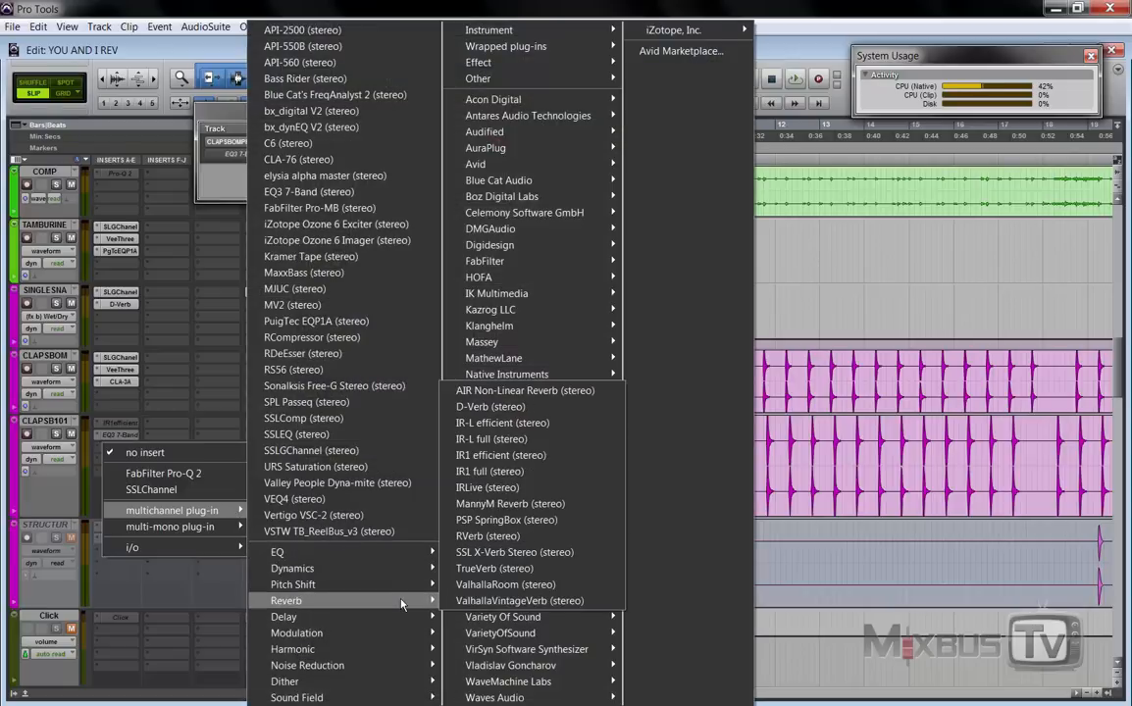
left_click(509, 392)
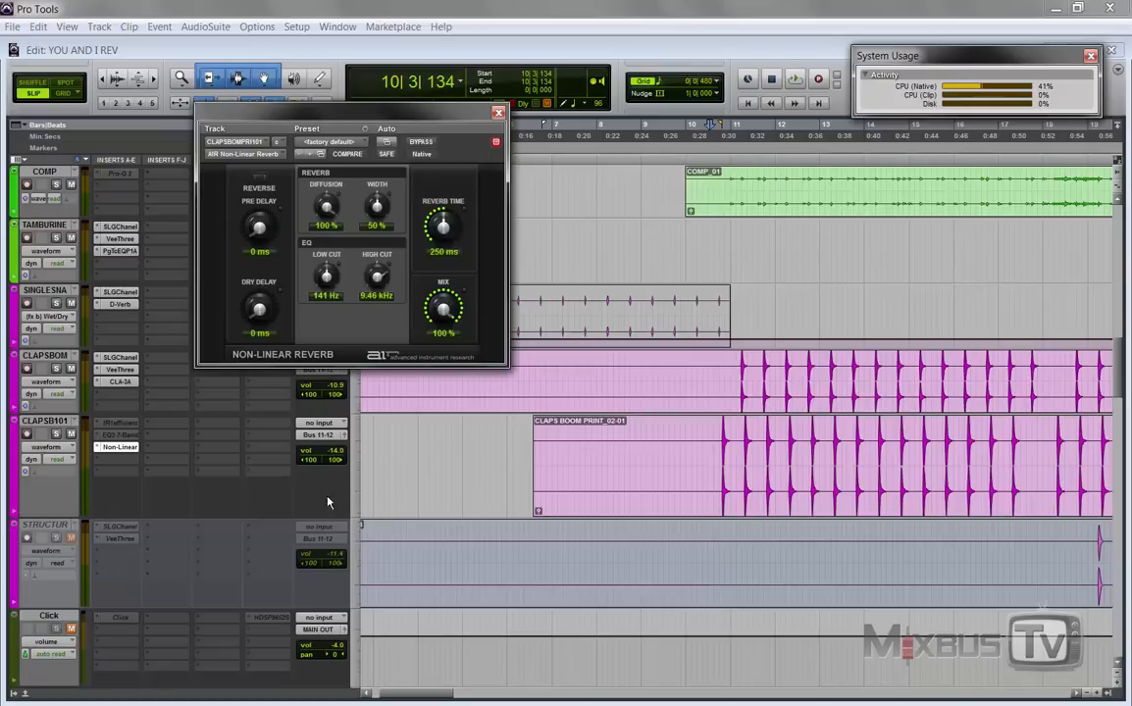
Step: Replace the shifted clip on the duplicate claps track with a fresh copy of CLAPS BOOM PRINT_02 from the original track
left_click(657, 501)
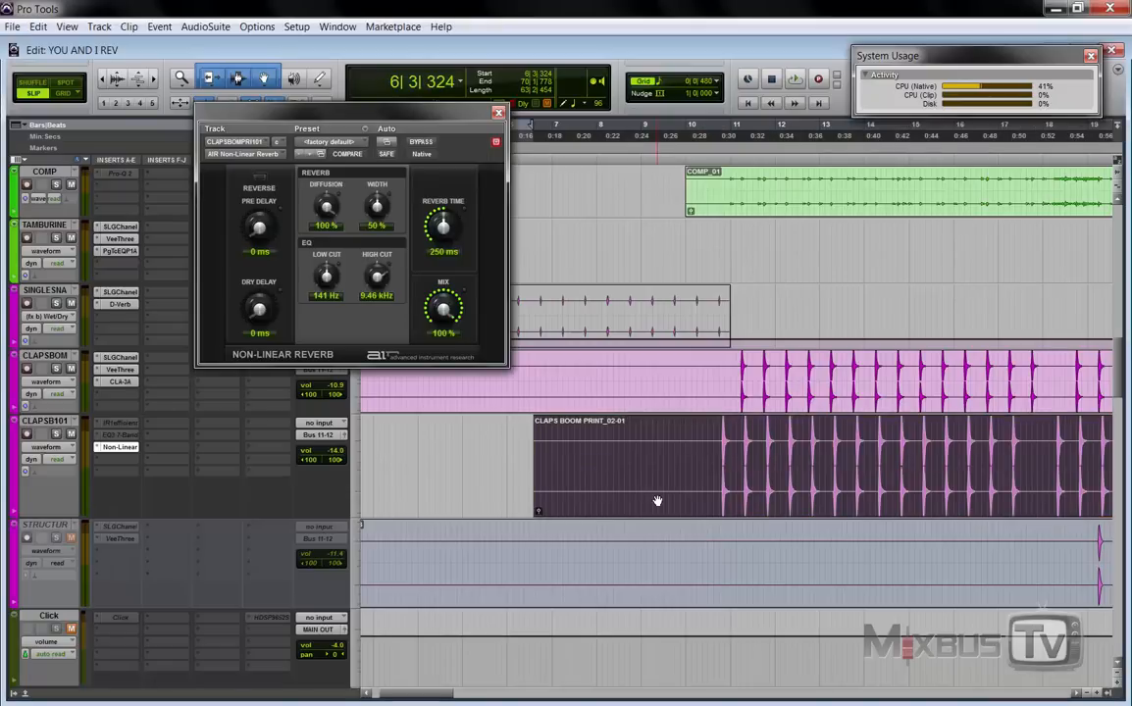
key("Delete")
left_click_drag(616, 404, 612, 471)
Step: Trim the start of the fresh claps clip on the duplicate track to 9|3|280
key("r")
key("r")
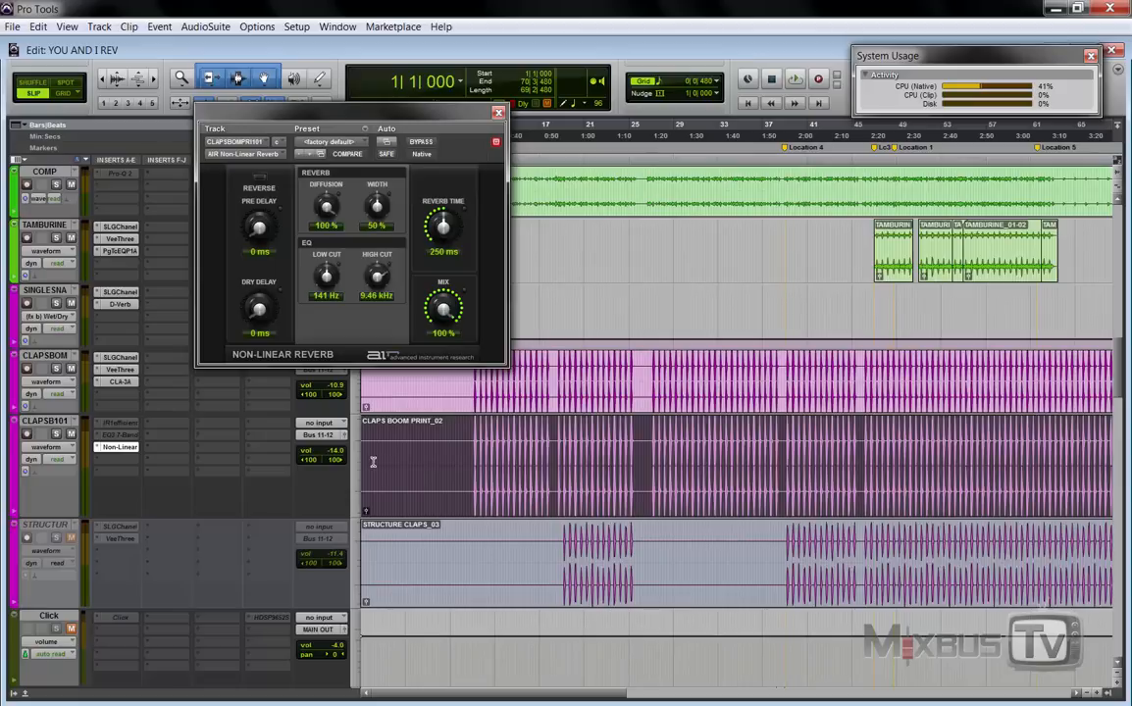
left_click_drag(367, 458, 459, 454)
key("t")
key("t")
key("t")
key("t")
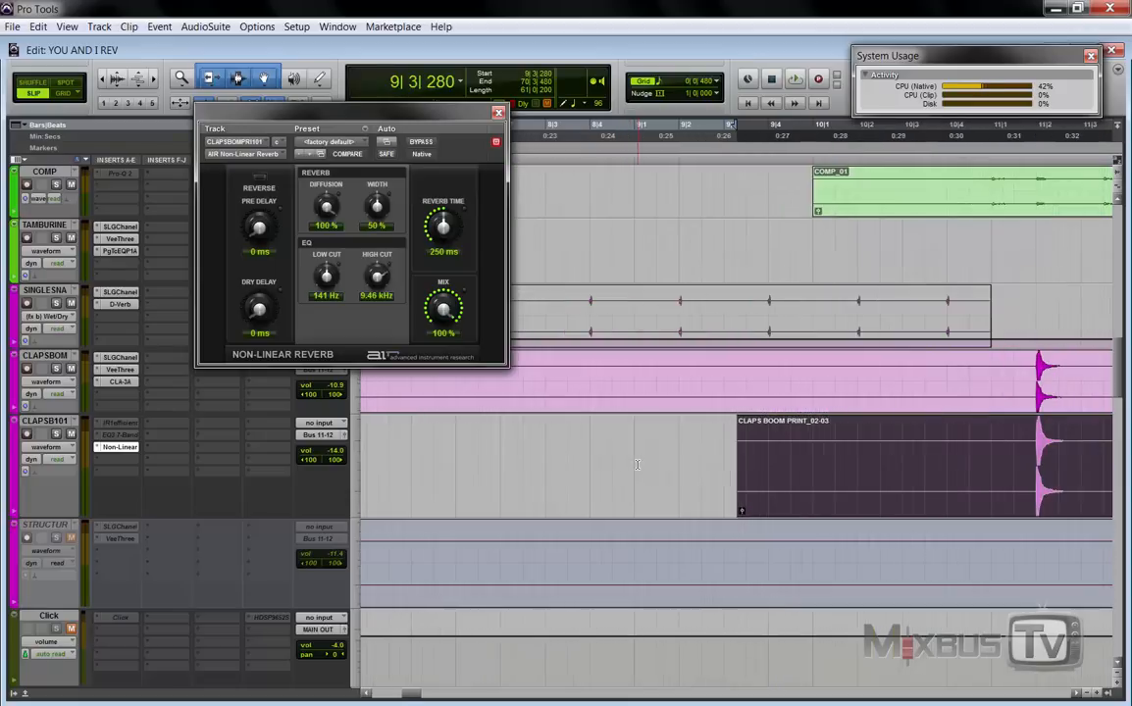
key("r")
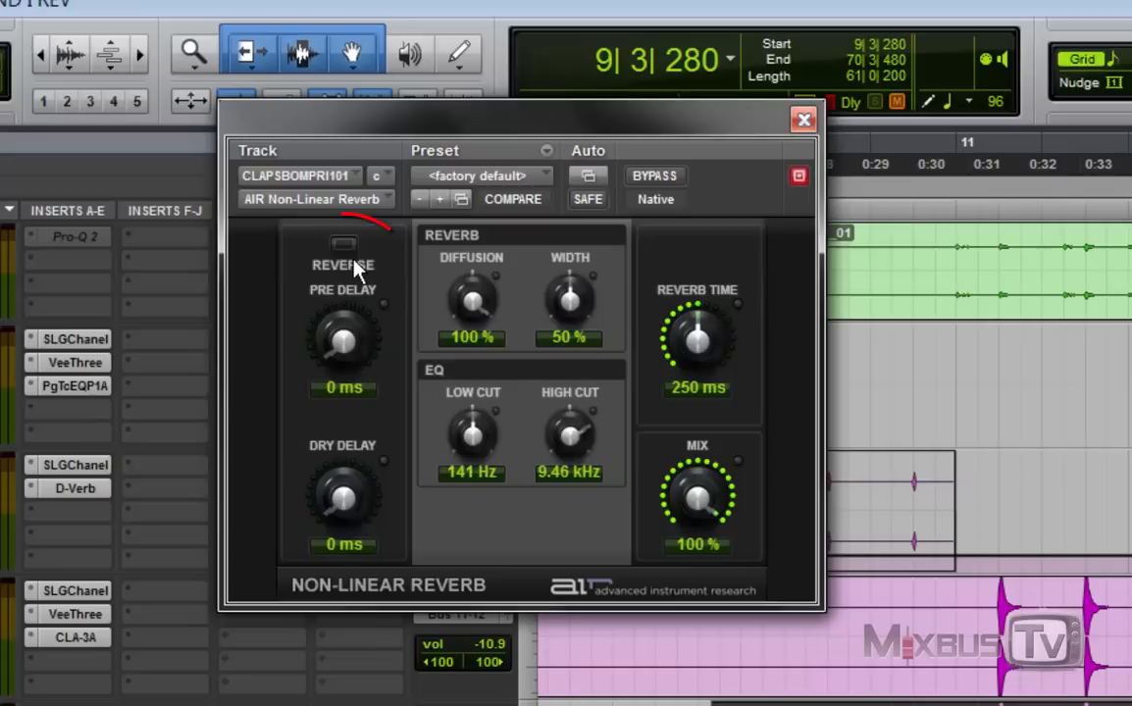
Step: Enable Reverse in the Non-Linear Reverb and play the duplicate claps from 11|1|199
left_click(355, 261)
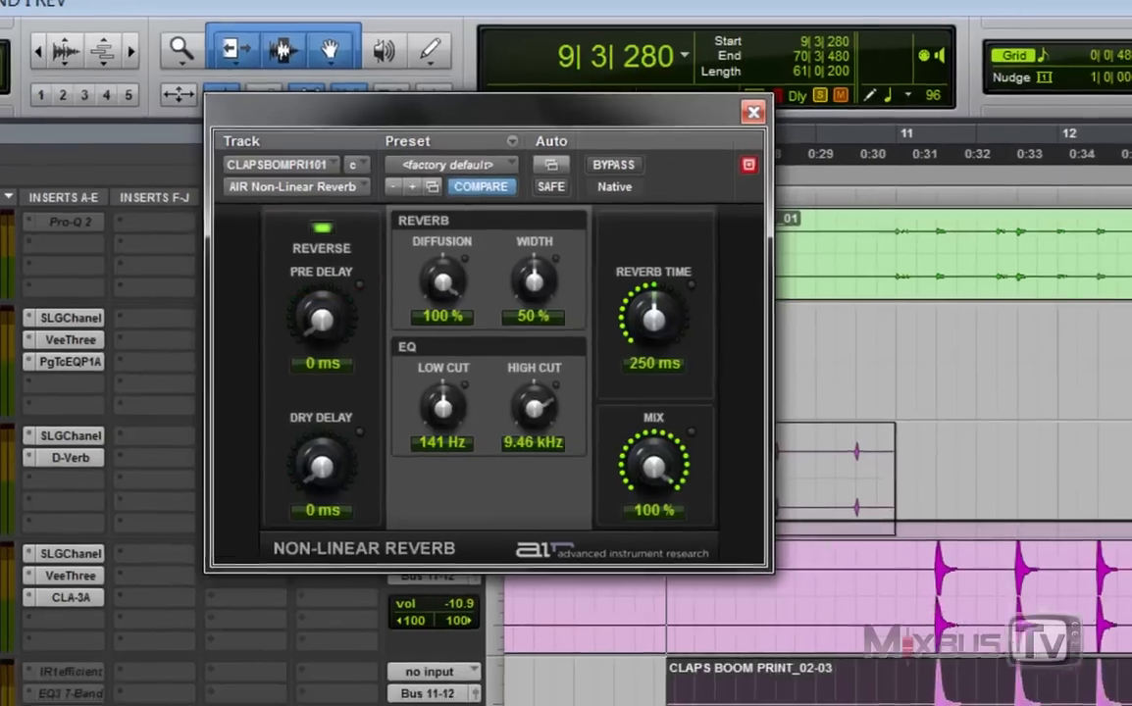
key("space")
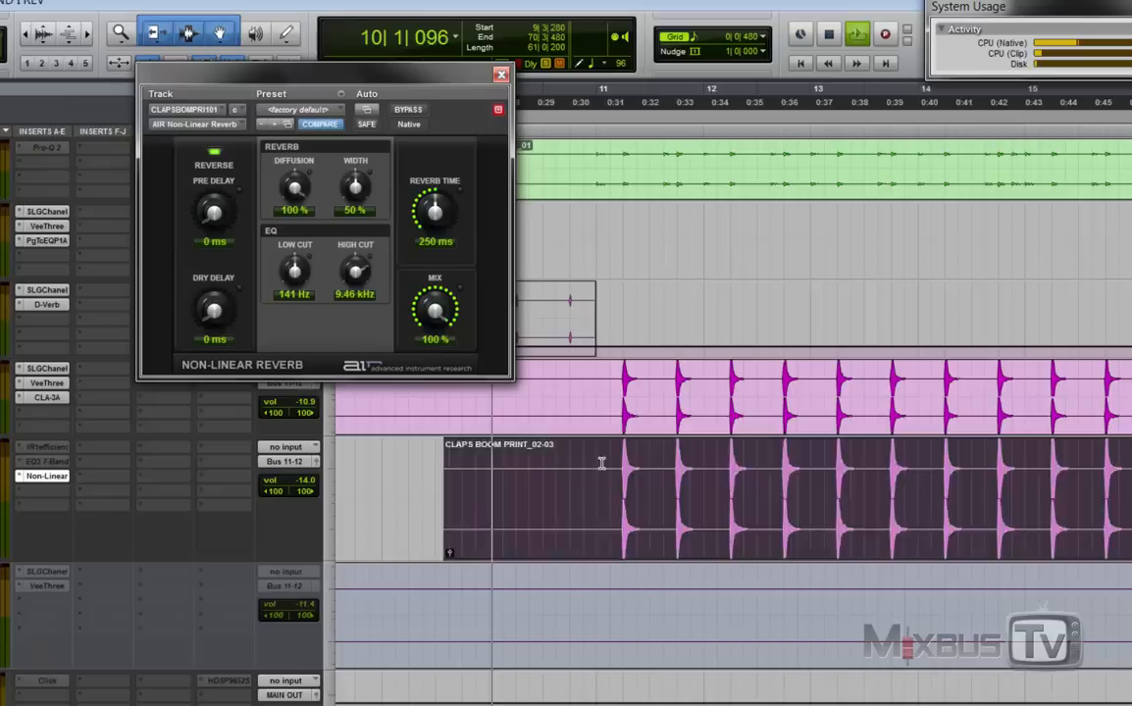
left_click(601, 463)
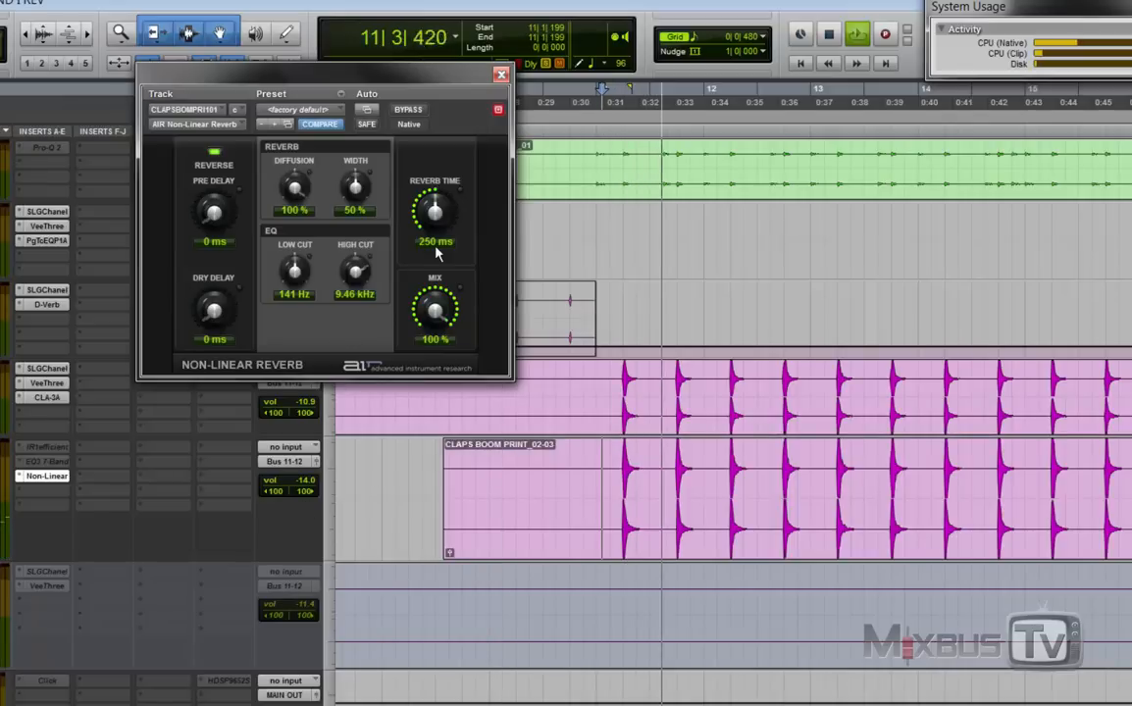
Step: Set the Non-Linear Reverb's reverb time to 570 ms, high cut to 4.15 kHz and low cut to 74.2 Hz during playback
left_click_drag(435, 222, 446, 193)
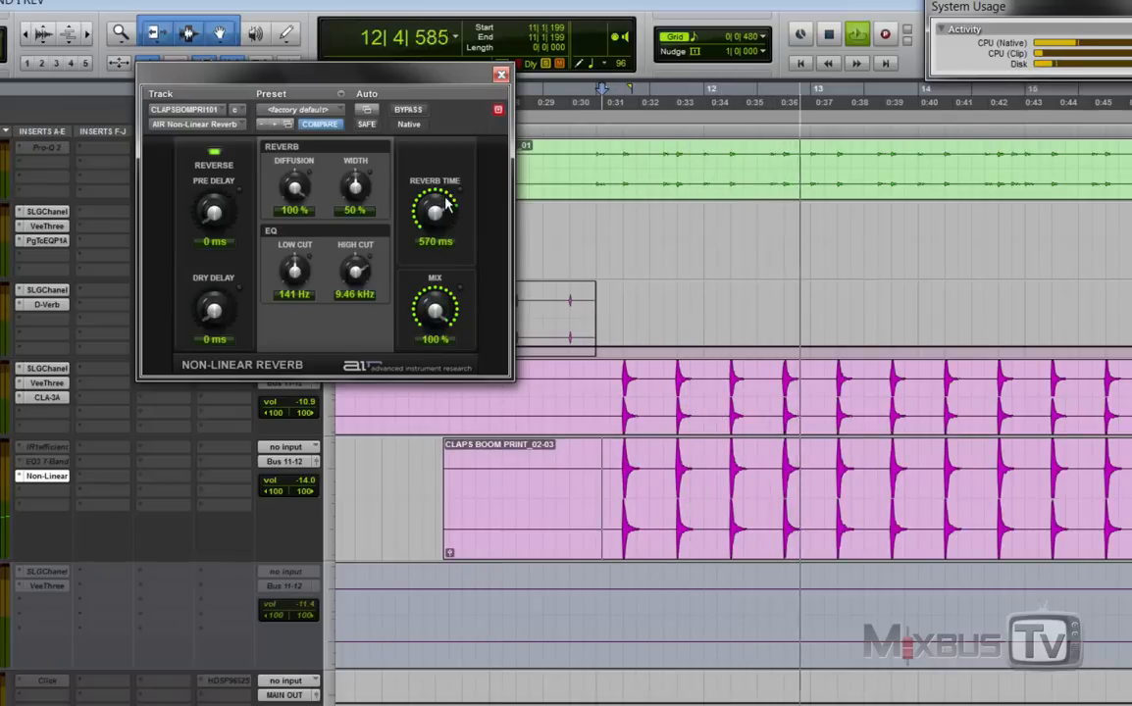
left_click_drag(344, 275, 347, 333)
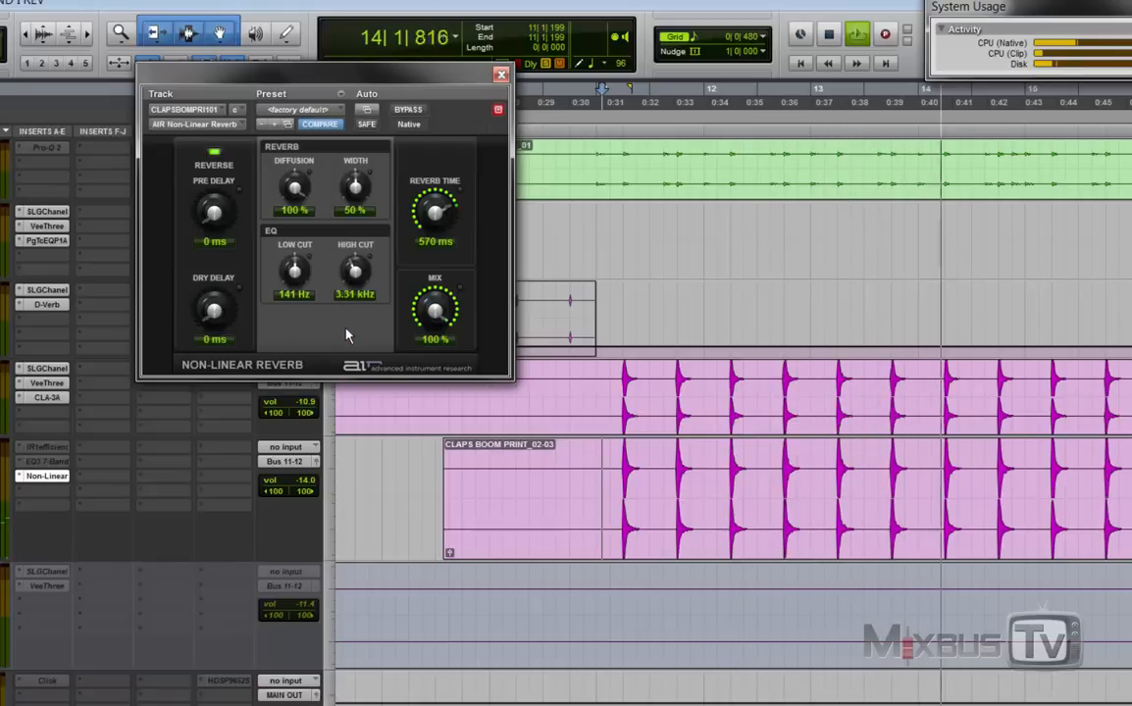
left_click_drag(297, 275, 351, 259)
left_click_drag(293, 291, 291, 301)
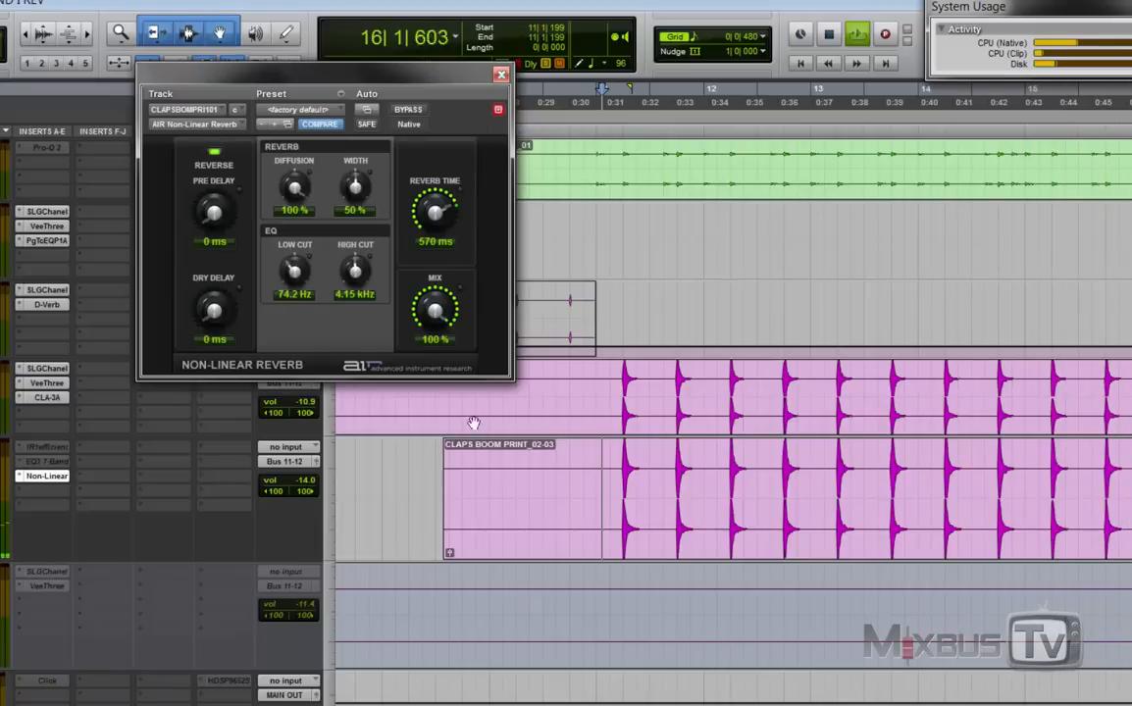
key("space")
Step: Shift the duplicate claps clip earlier by less than a second and play it in the mix from 10|4|029
left_click(539, 527)
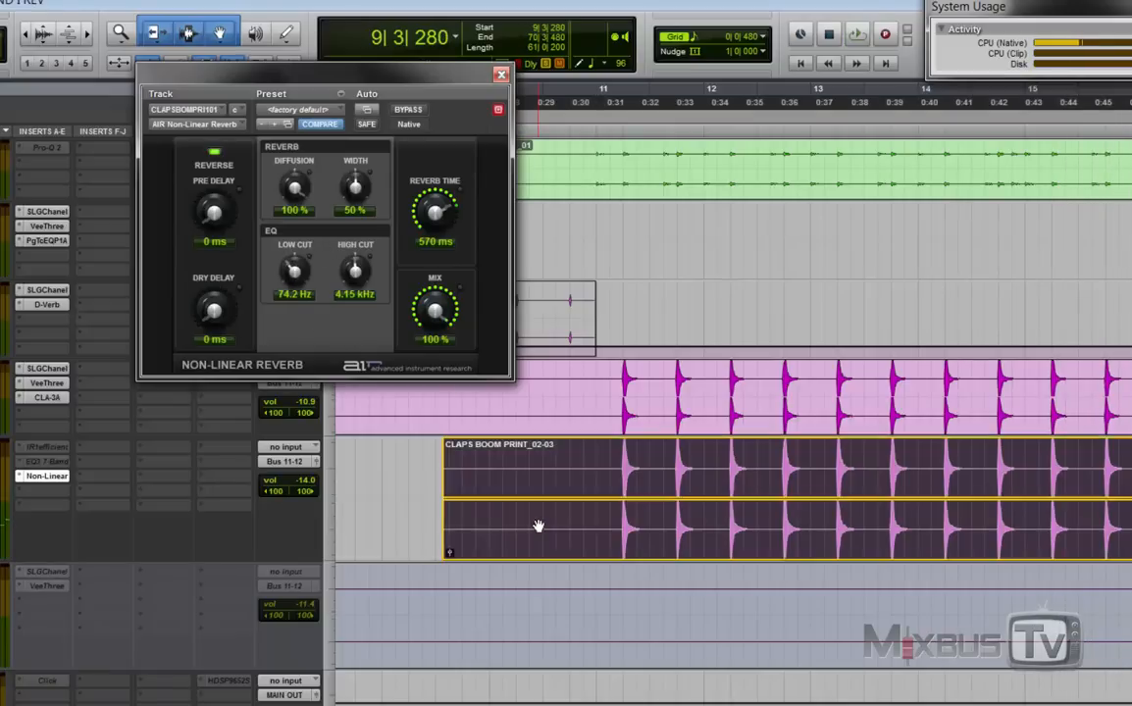
key("alt+h")
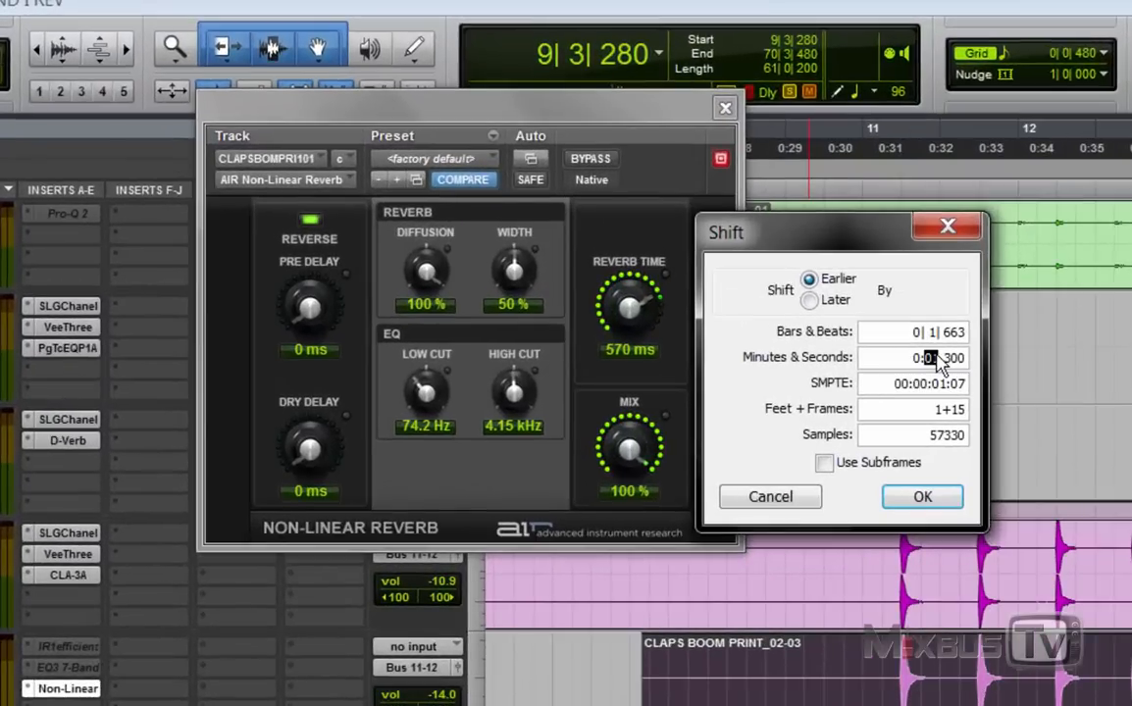
key("BackSpace")
key("Return")
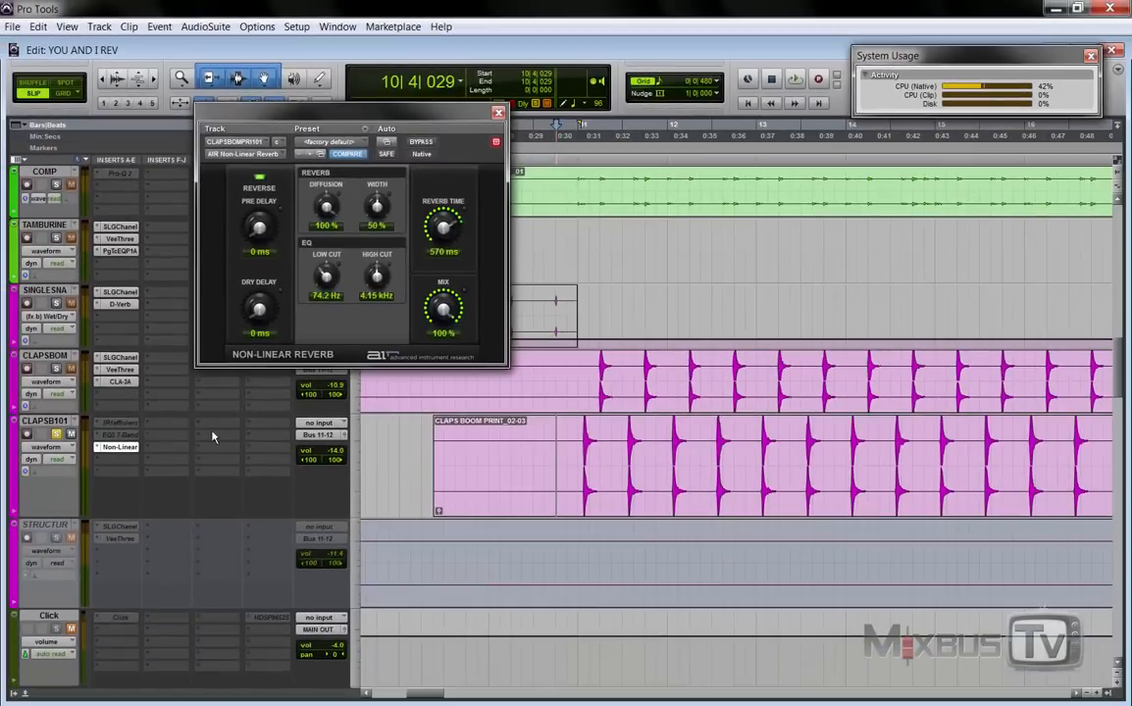
key("space")
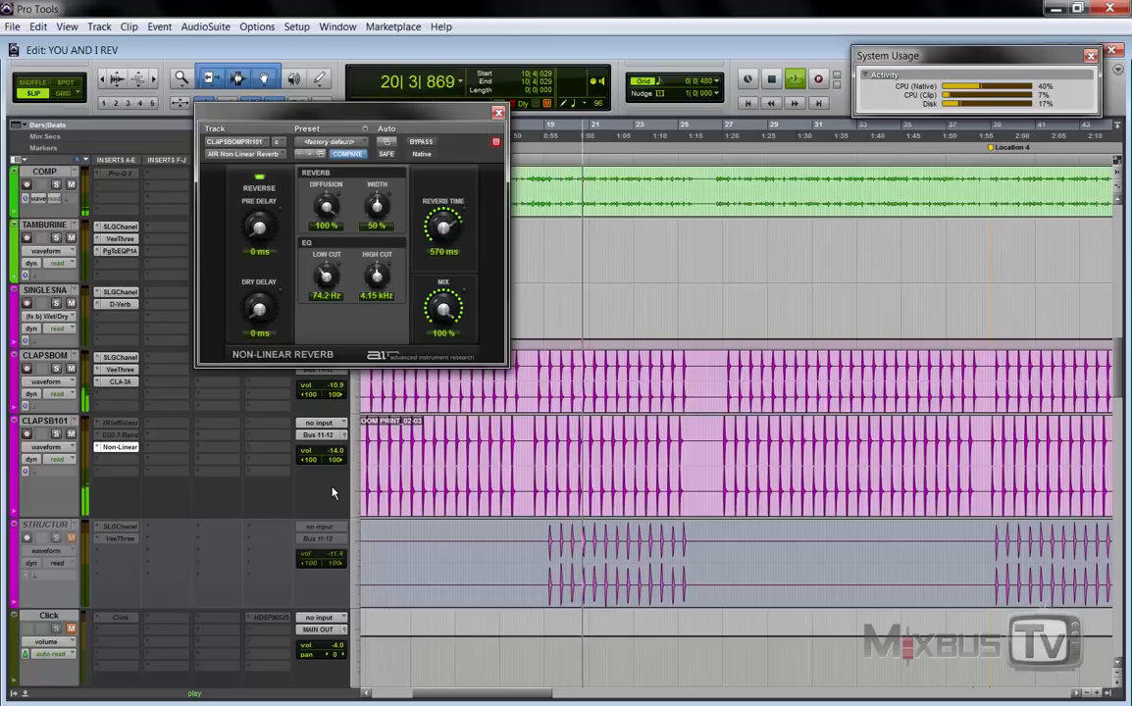
key("space")
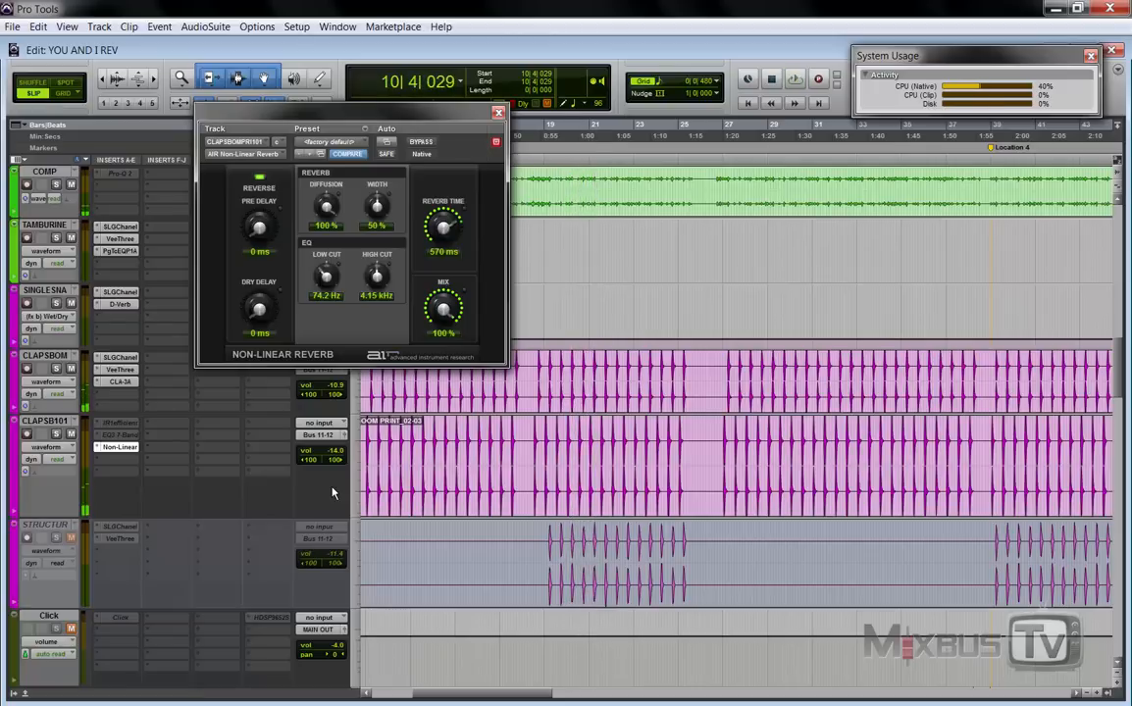